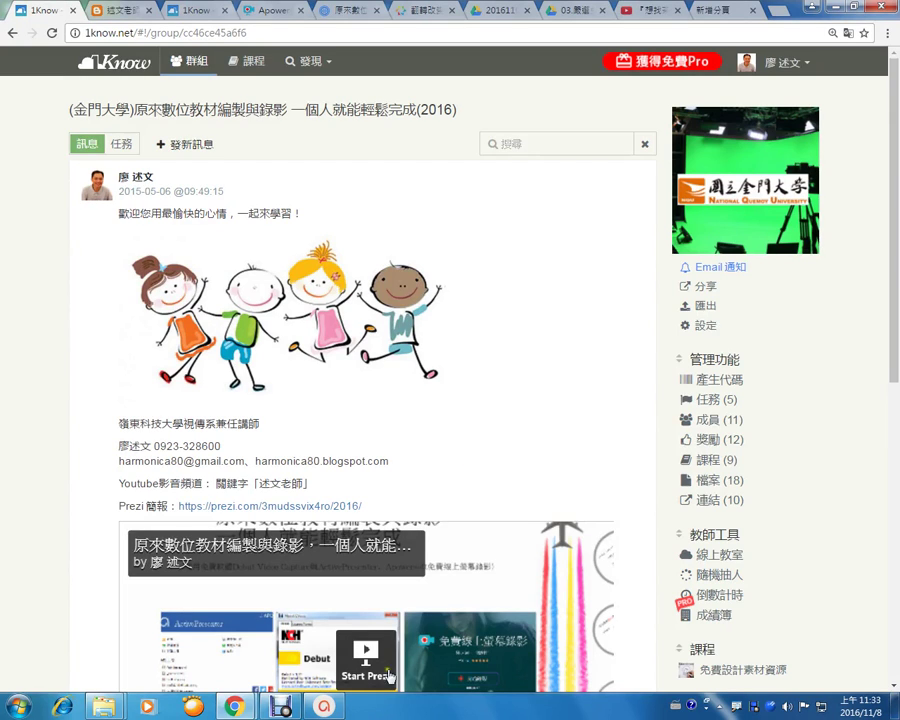
Step: Switch from the 1Know course group page to ActivePresenter's start screen
left_click(321, 706)
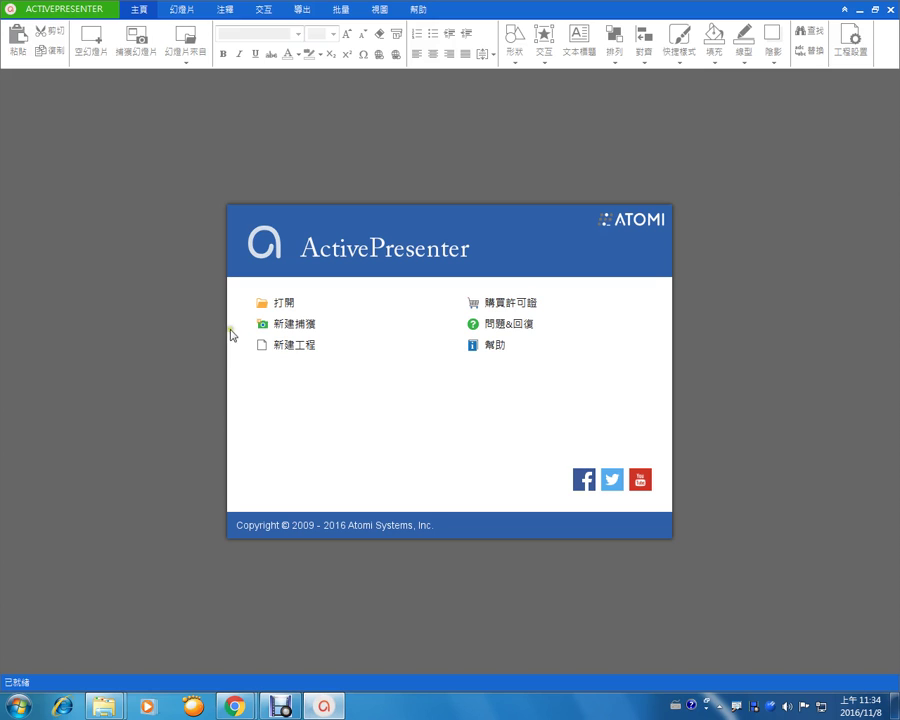
Step: Open ActivePresenter's 參數 (Preferences) dialog from the application menu
left_click(65, 17)
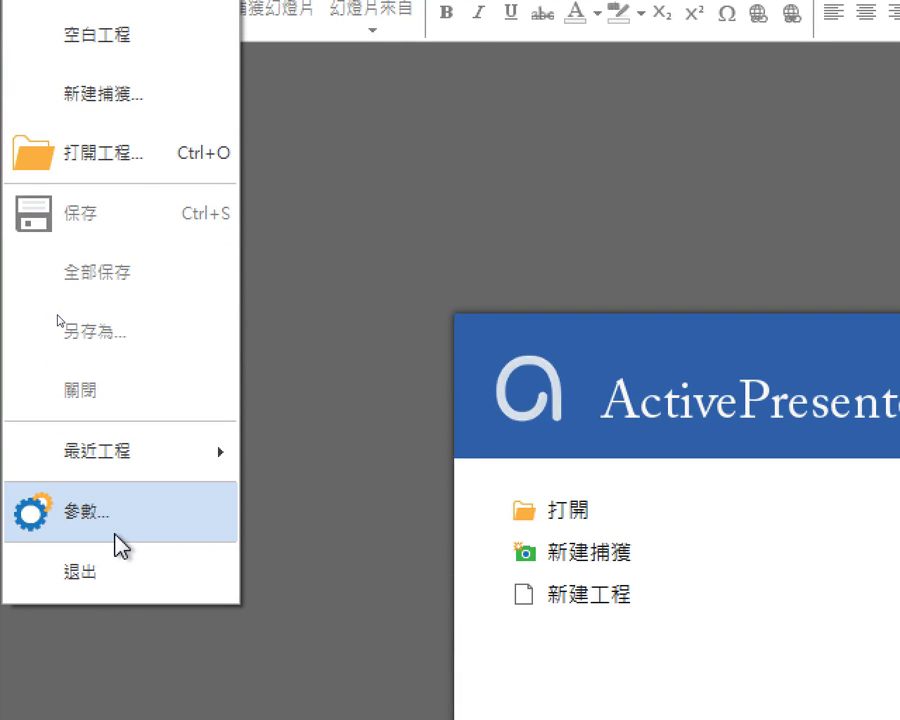
left_click(115, 544)
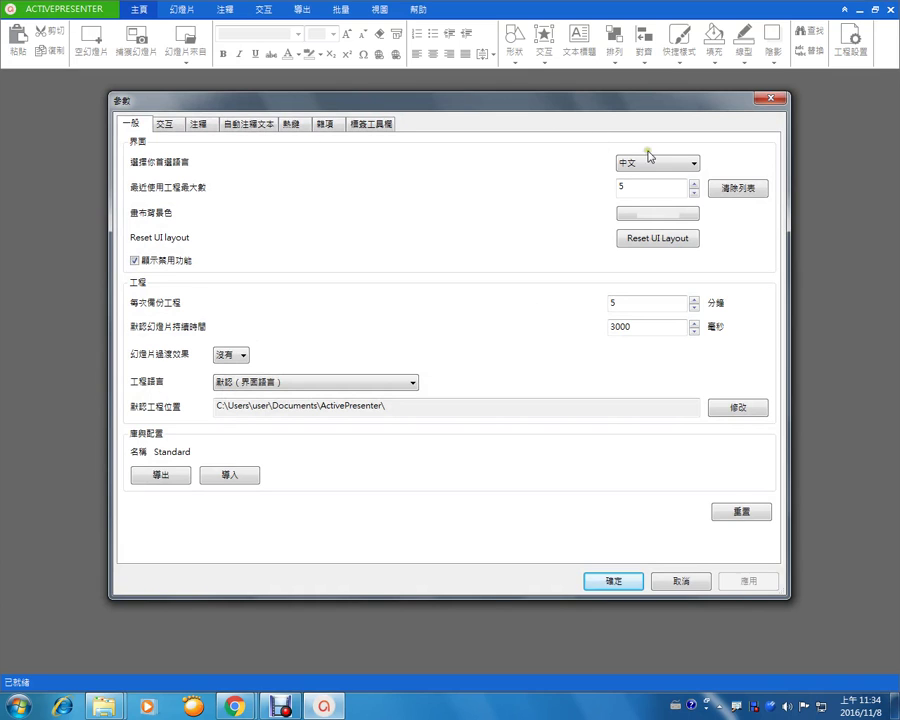
Step: Check the interface language list, leave it on 中文, and cancel out of Preferences
left_click(689, 164)
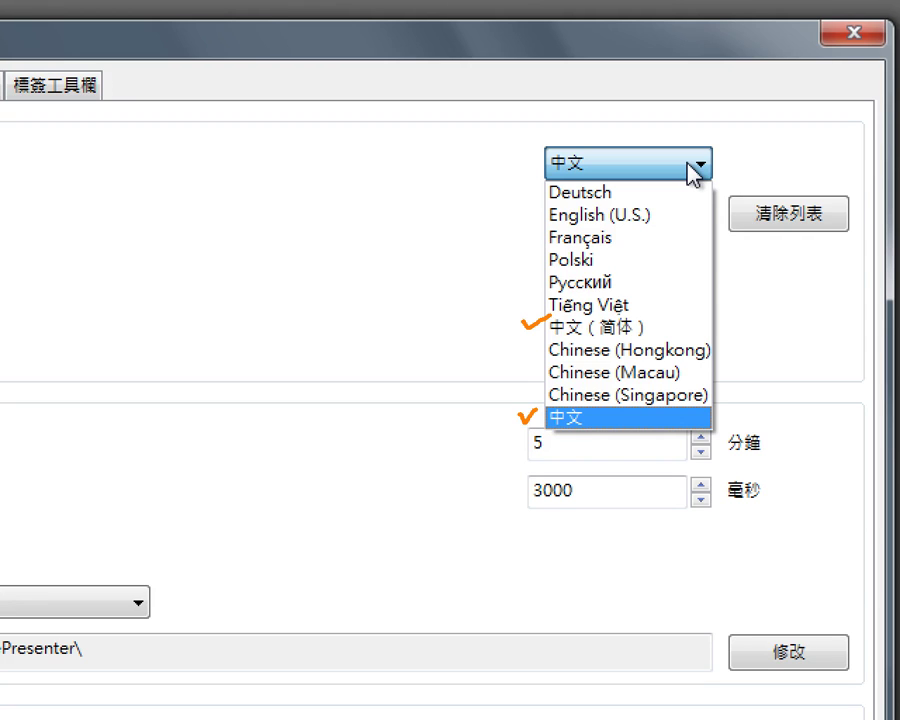
left_click(690, 172)
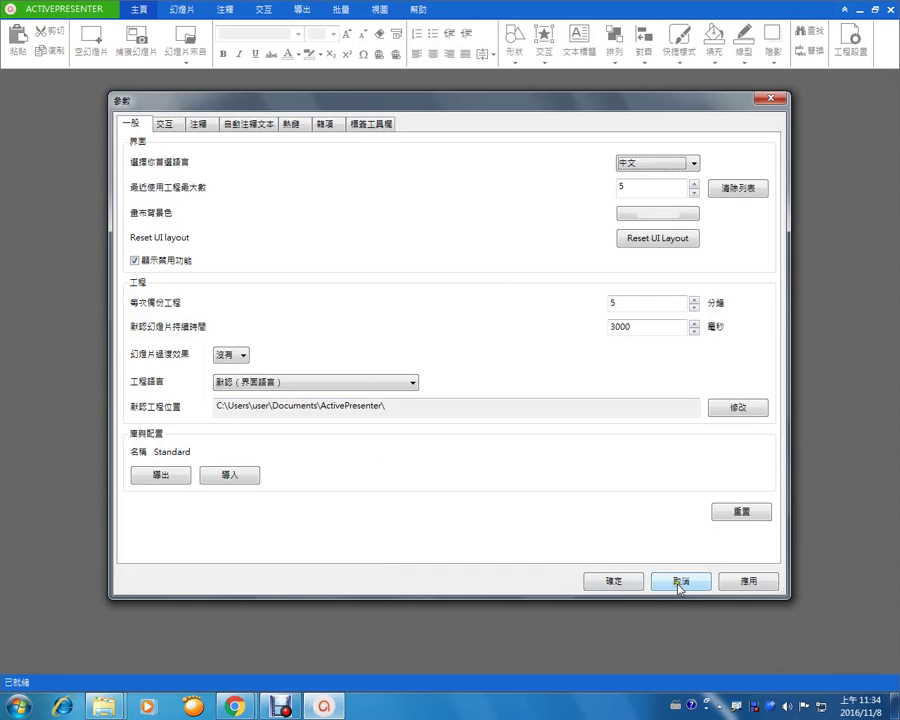
left_click(679, 583)
Step: Bring the installers folder forward, open the ActivePresenter6.03 archive, and view its extraction options
mouse_move(98, 712)
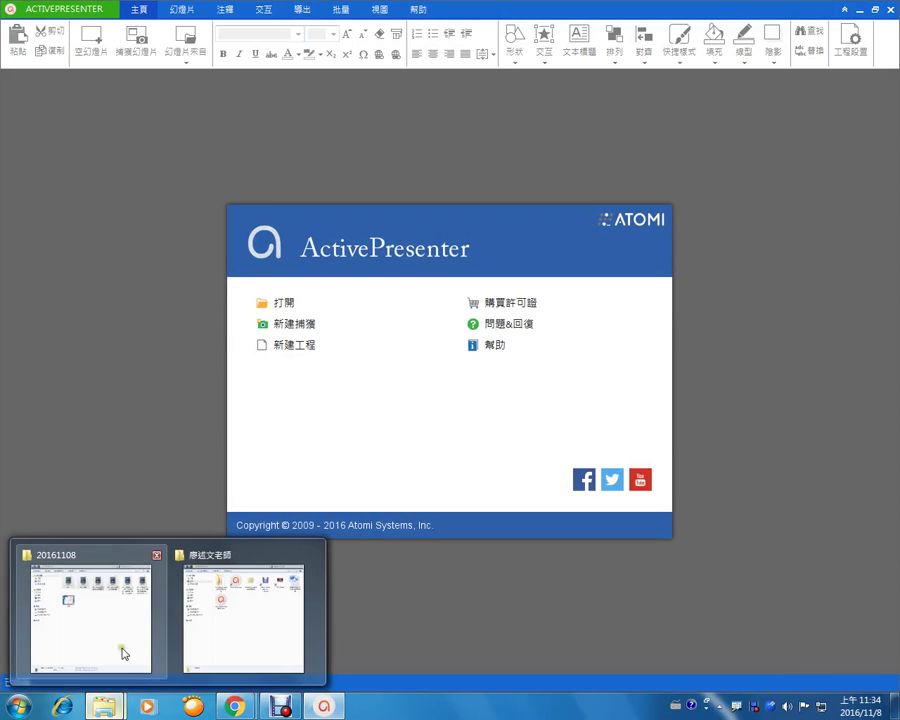
left_click(227, 615)
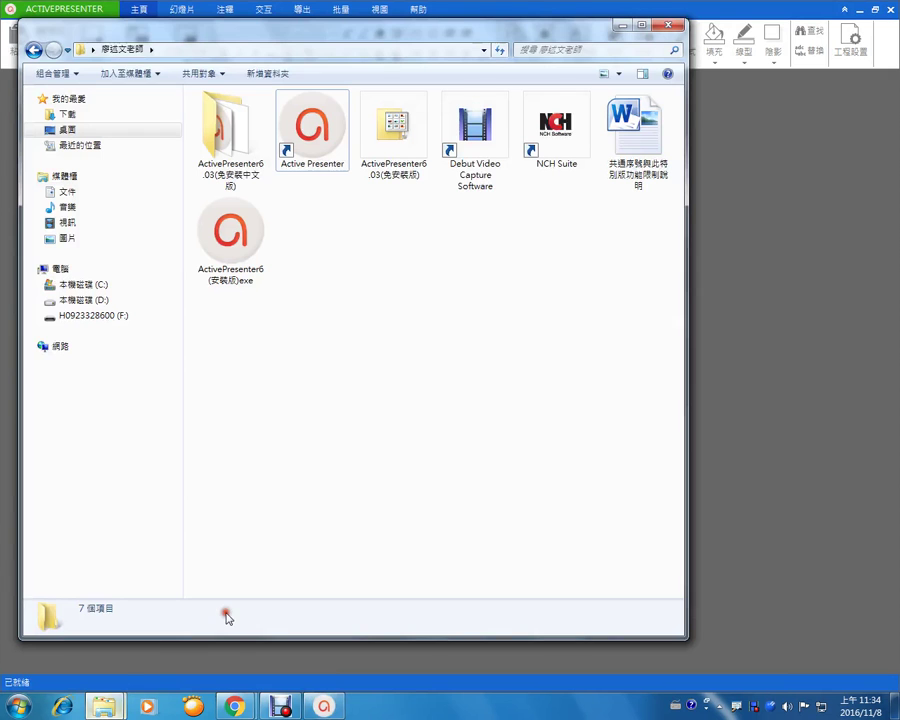
left_click(381, 135)
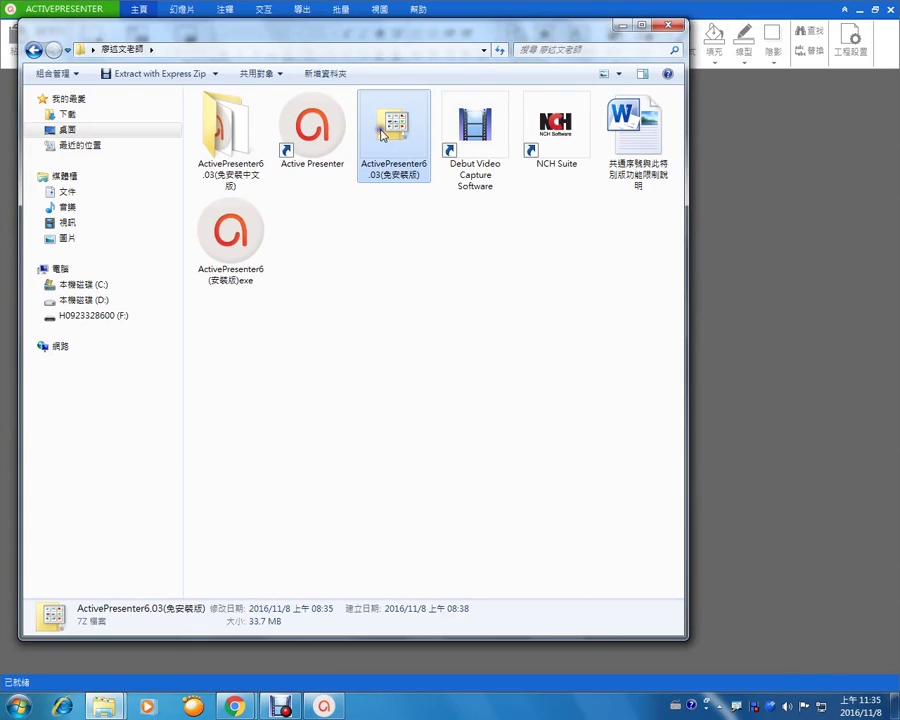
double_click(381, 135)
right_click(381, 132)
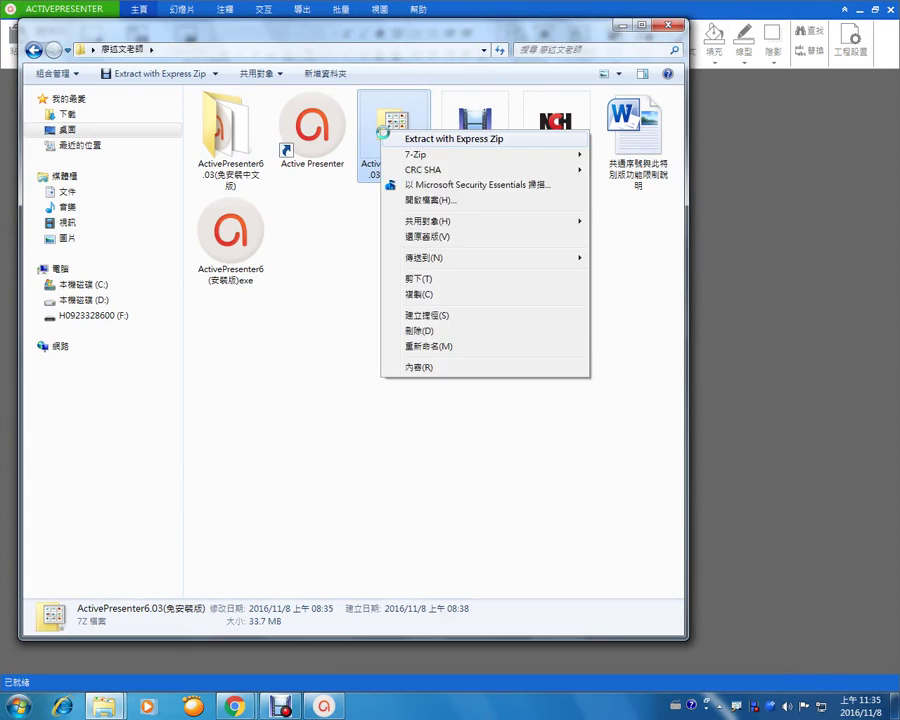
mouse_move(547, 158)
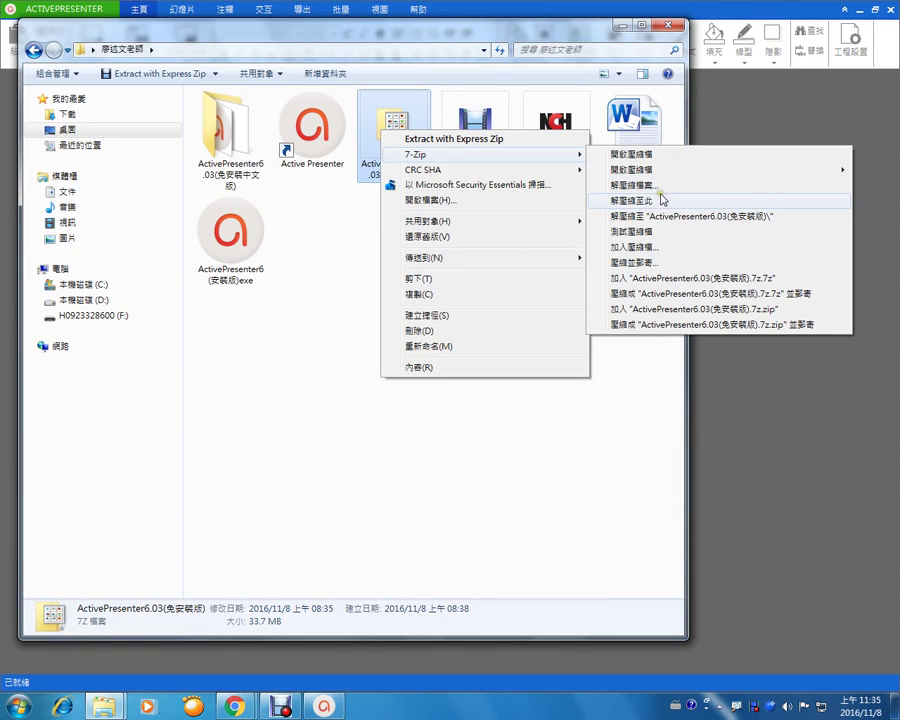
Step: Open ActivePresenter6.03(免安裝中文版) > locales and select the zh_TW folder
left_click(224, 135)
double_click(224, 135)
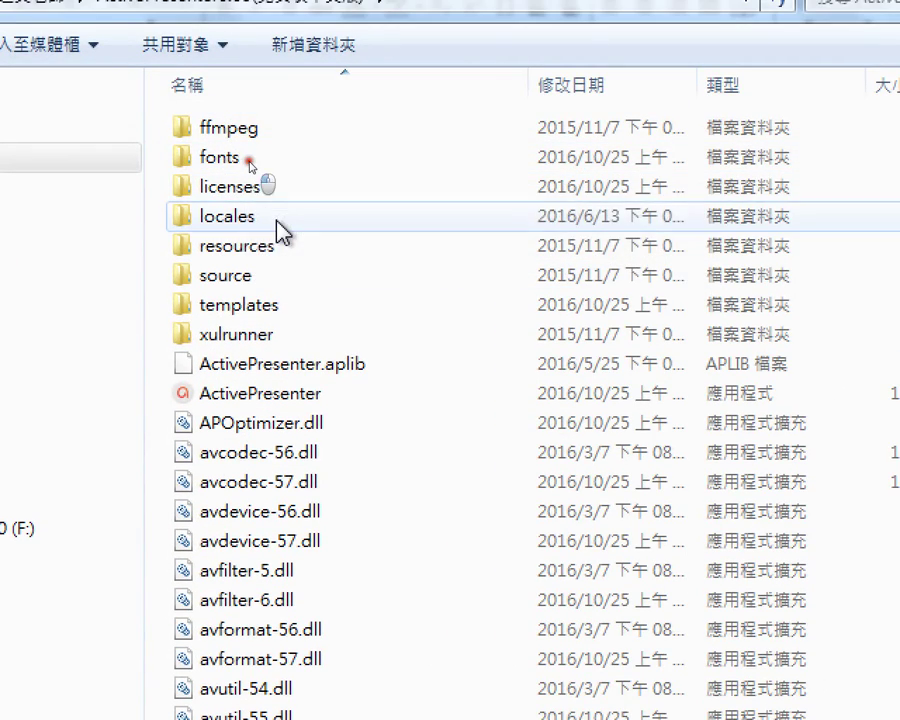
left_click(281, 230)
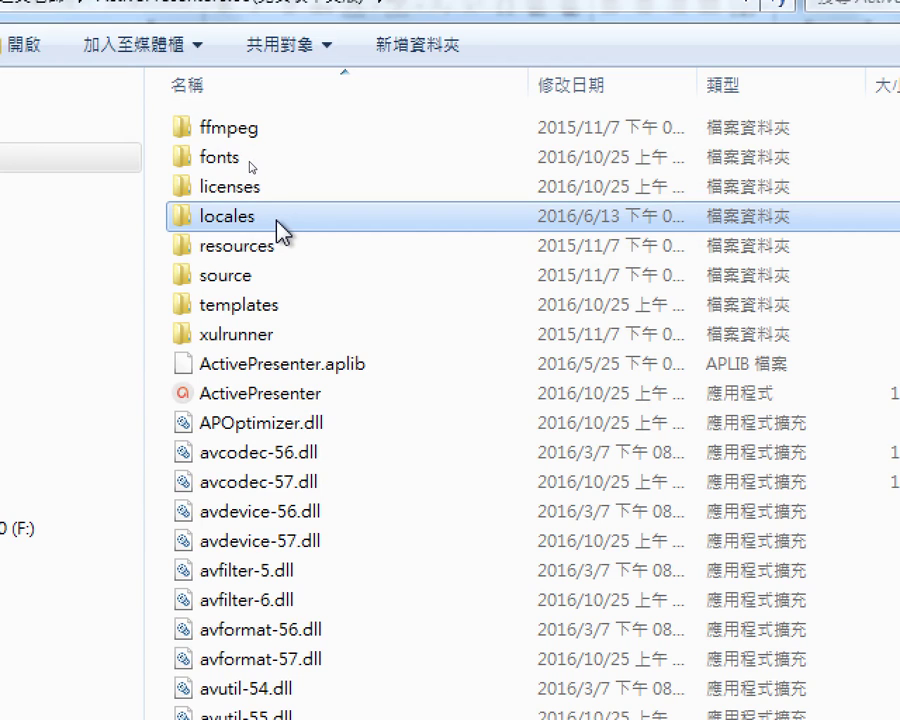
double_click(281, 230)
left_click(295, 396)
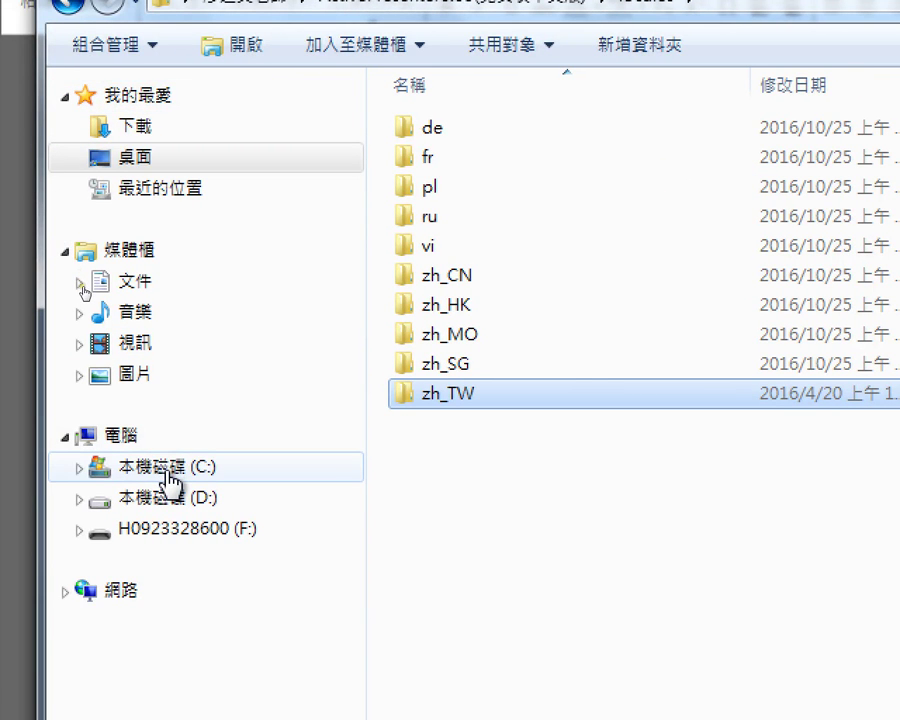
Step: Browse C:\Program Files\ATOMI\ActivePresenter\locales to zh_TW, then close Explorer
left_click(171, 478)
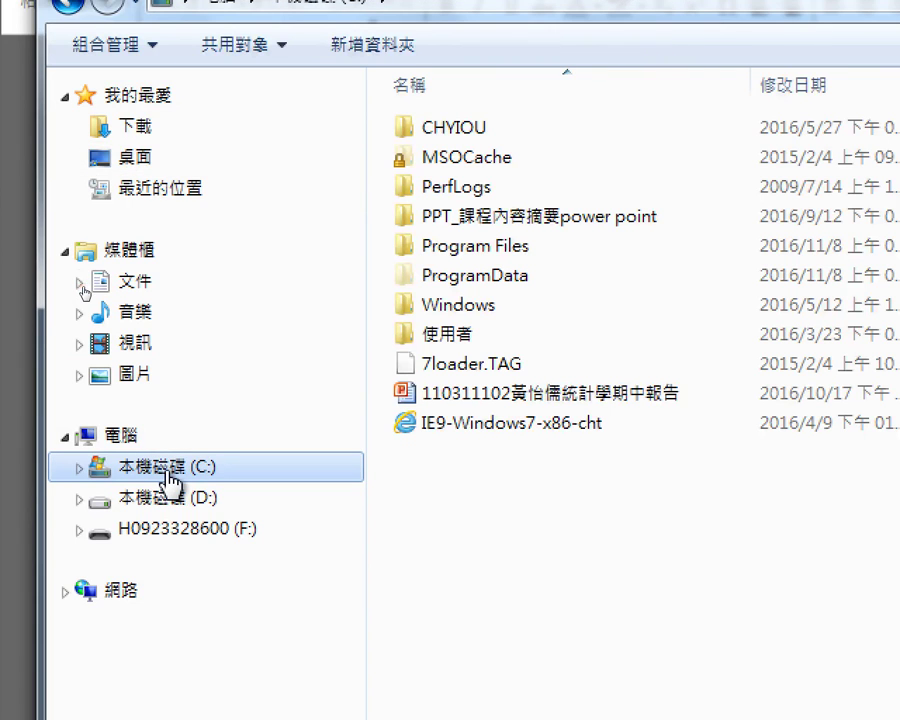
double_click(416, 247)
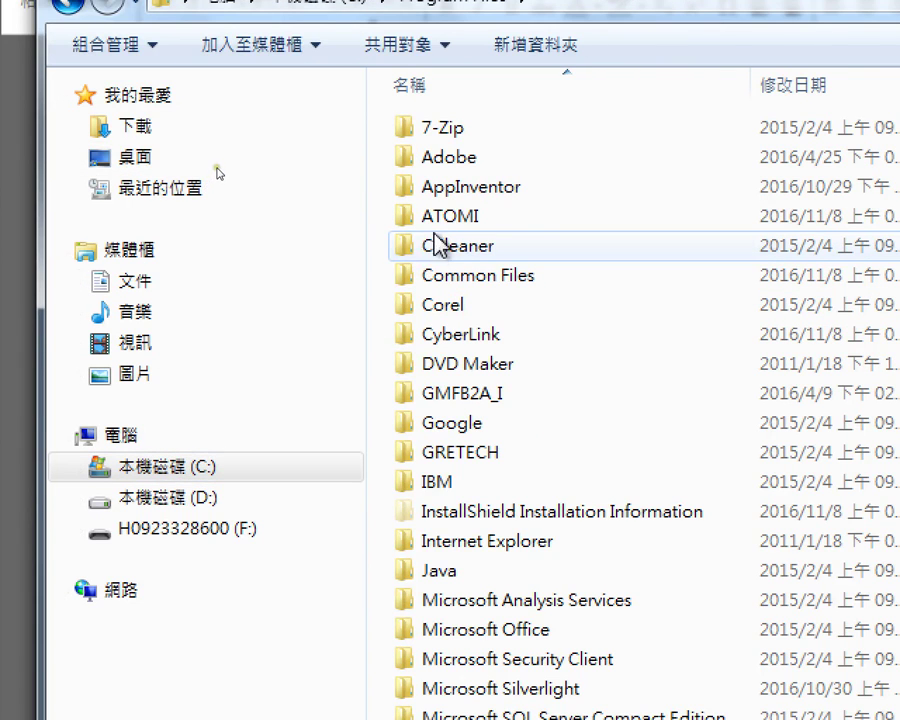
left_click(438, 225)
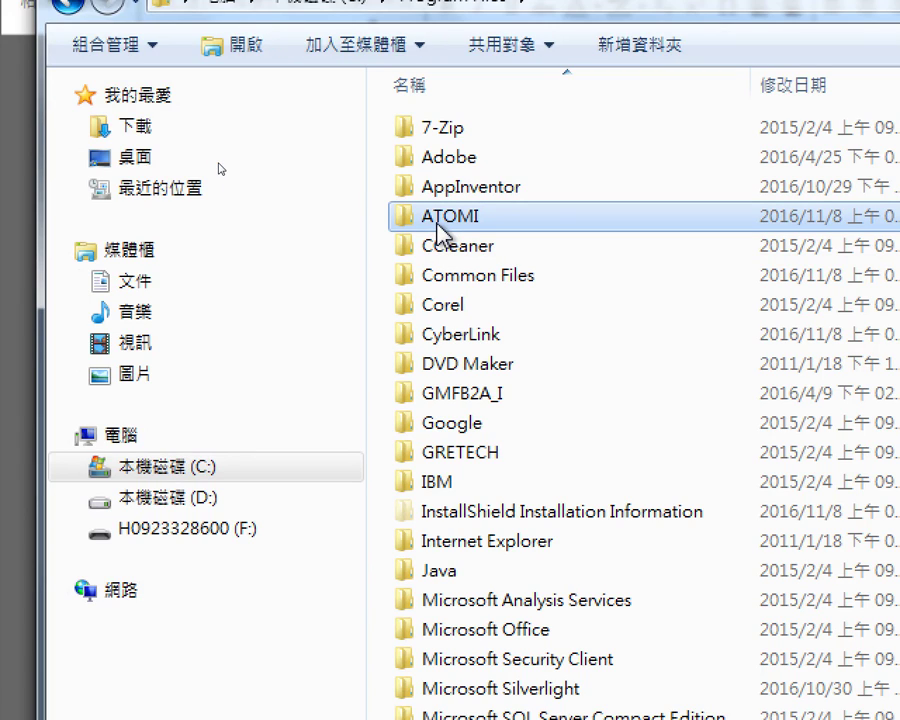
double_click(438, 225)
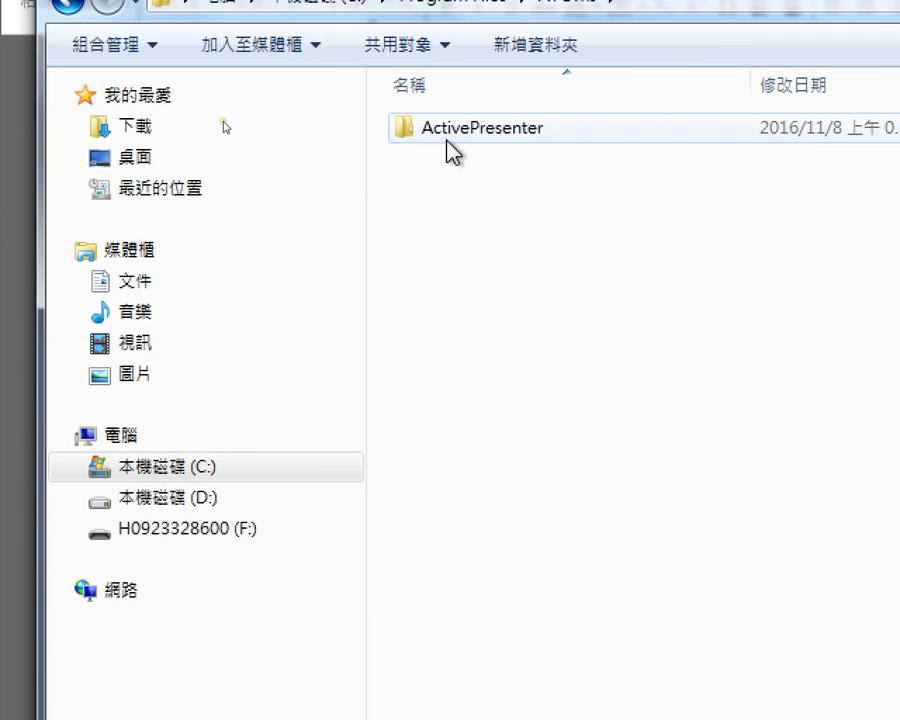
double_click(447, 141)
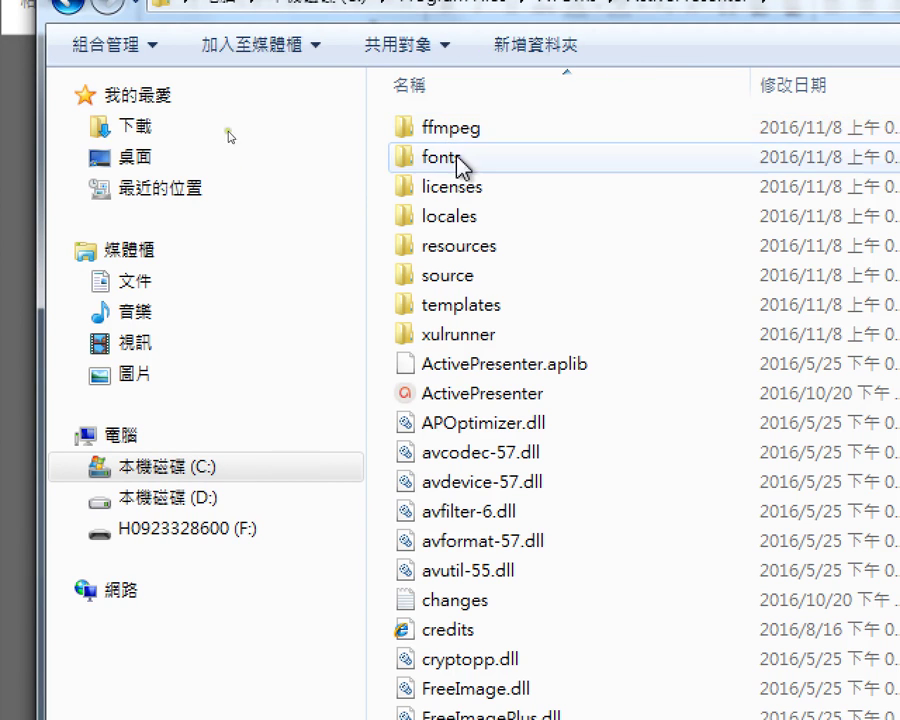
left_click(498, 220)
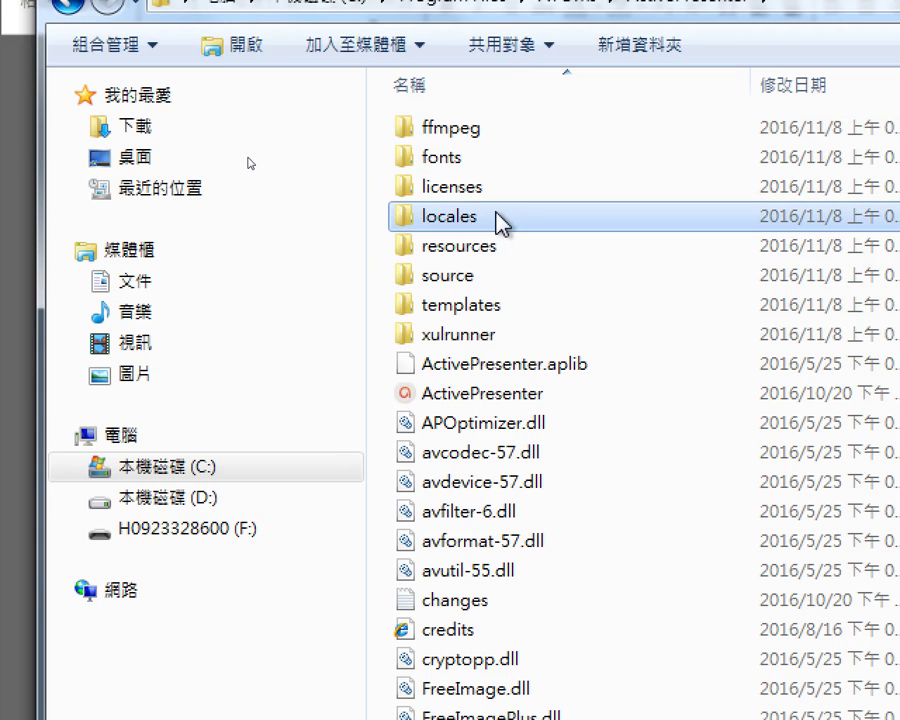
double_click(498, 220)
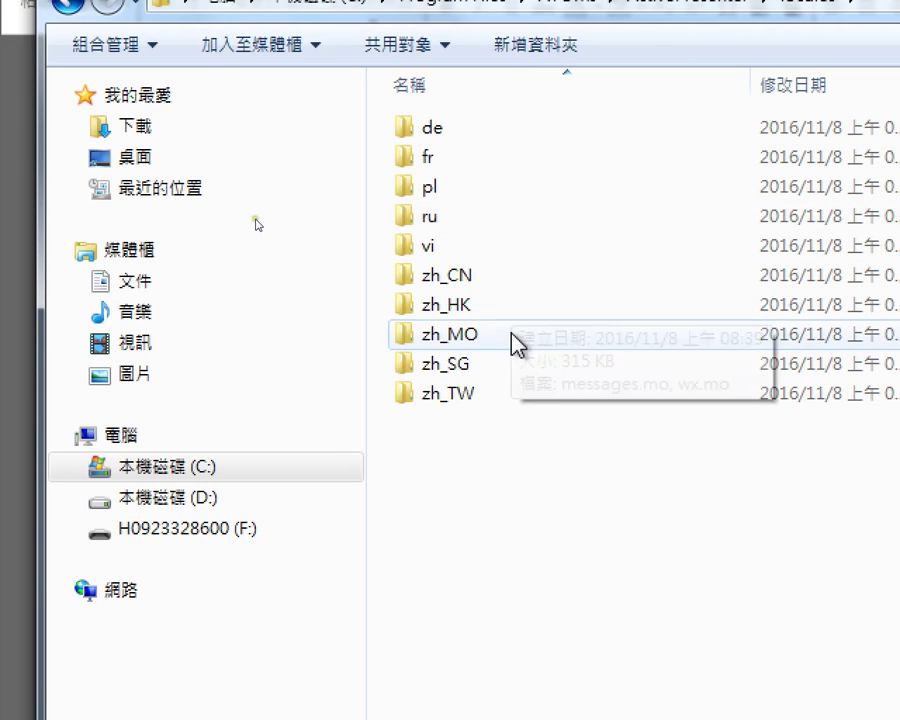
left_click(523, 390)
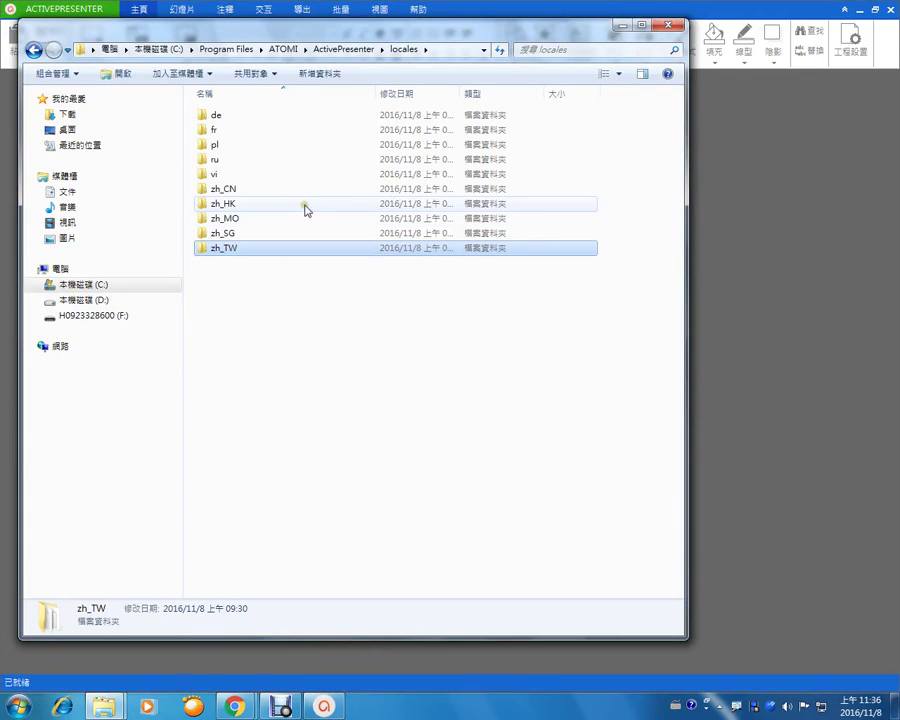
left_click(665, 24)
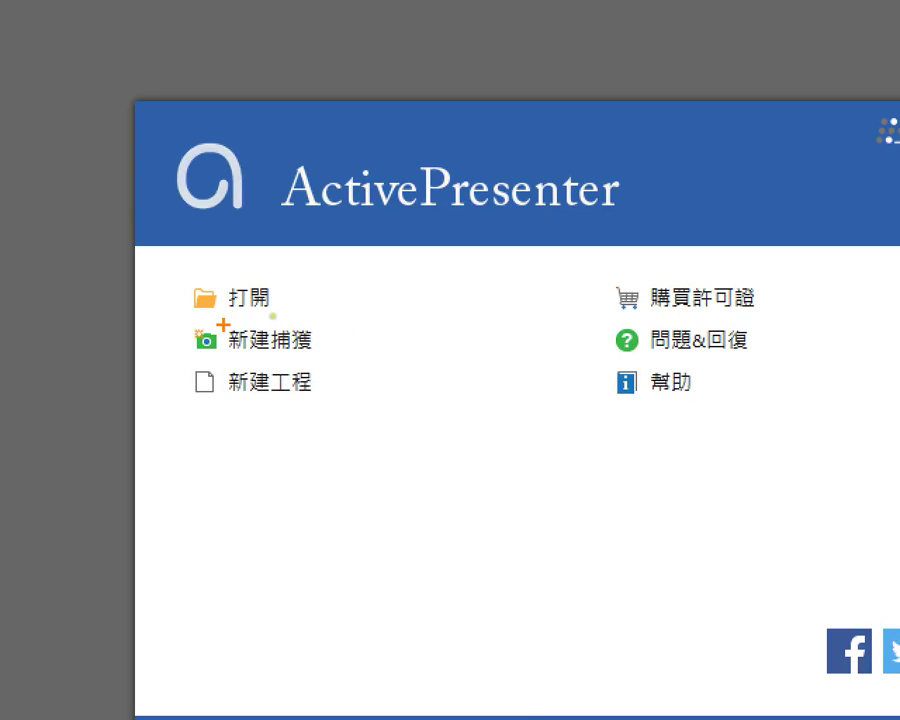
left_click_drag(174, 316, 349, 420)
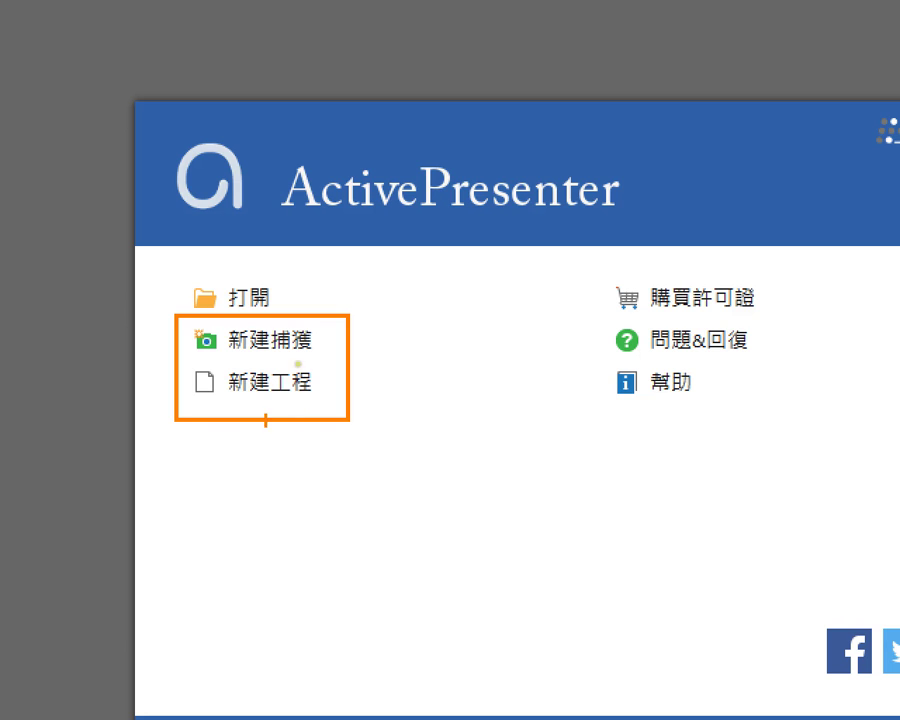
left_click_drag(124, 381, 157, 360)
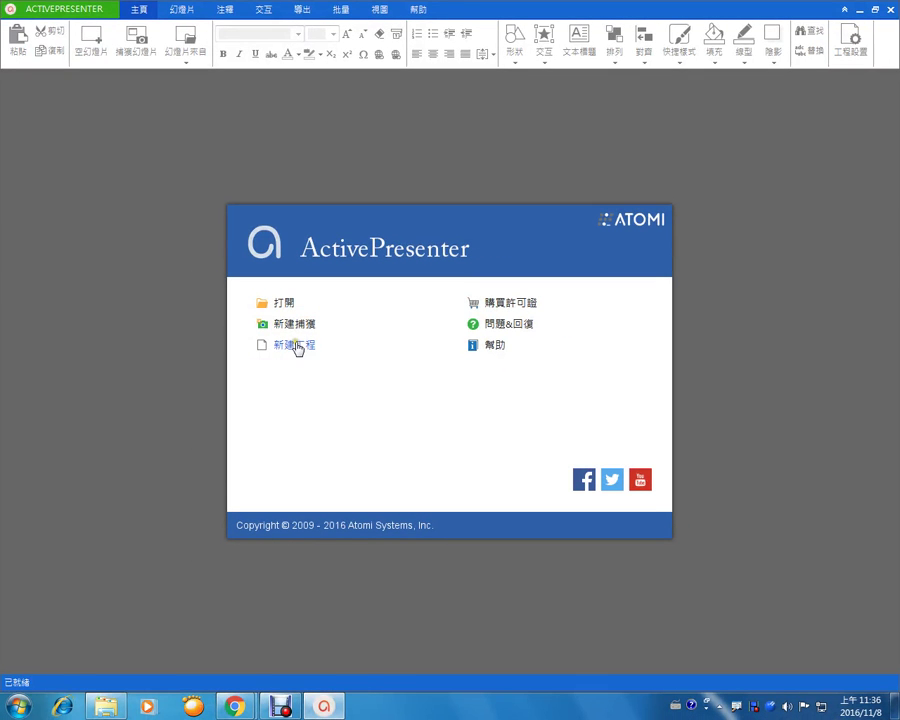
Step: Open the 新建工程 dialog, drag over its project options, then Alt+Tab to the 1Know page
left_click(296, 346)
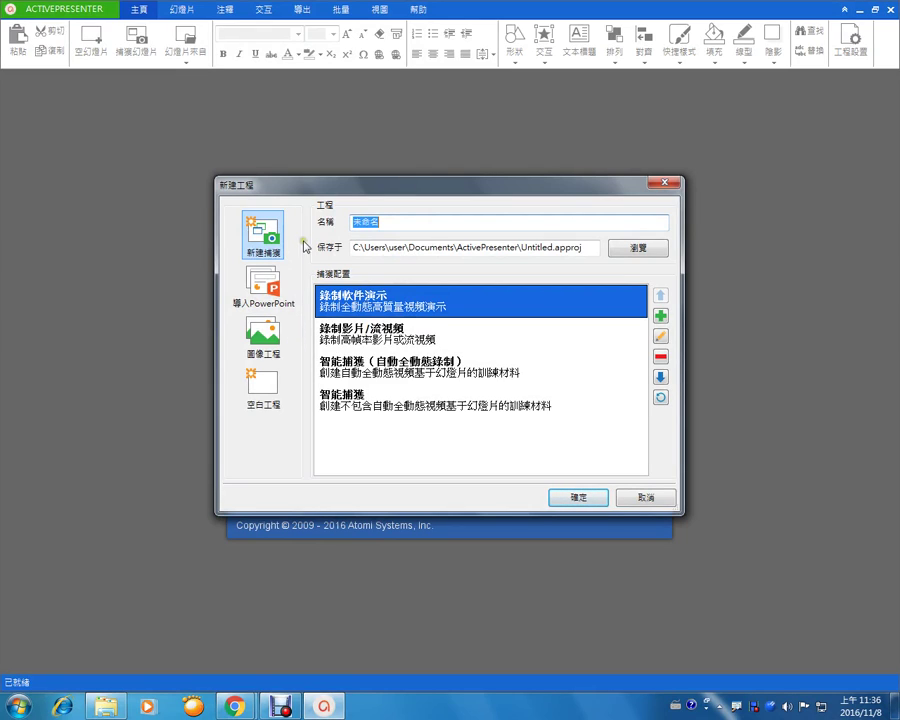
left_click_drag(203, 213, 253, 181)
left_click_drag(205, 281, 246, 244)
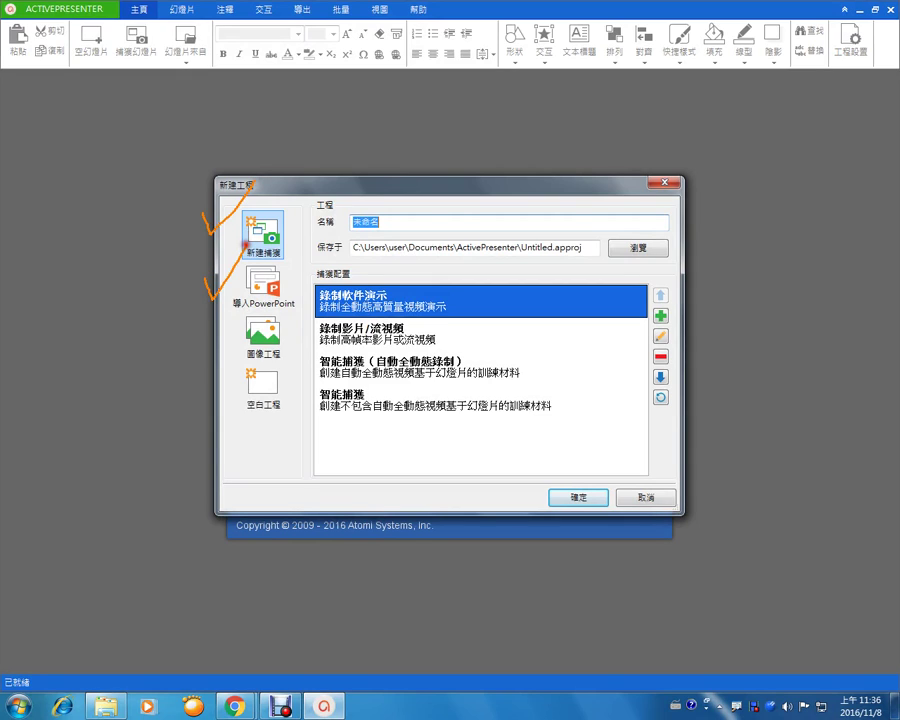
mouse_move(211, 333)
left_mouse_down()
mouse_move(221, 342)
mouse_move(248, 313)
left_mouse_up()
left_click_drag(205, 380, 243, 350)
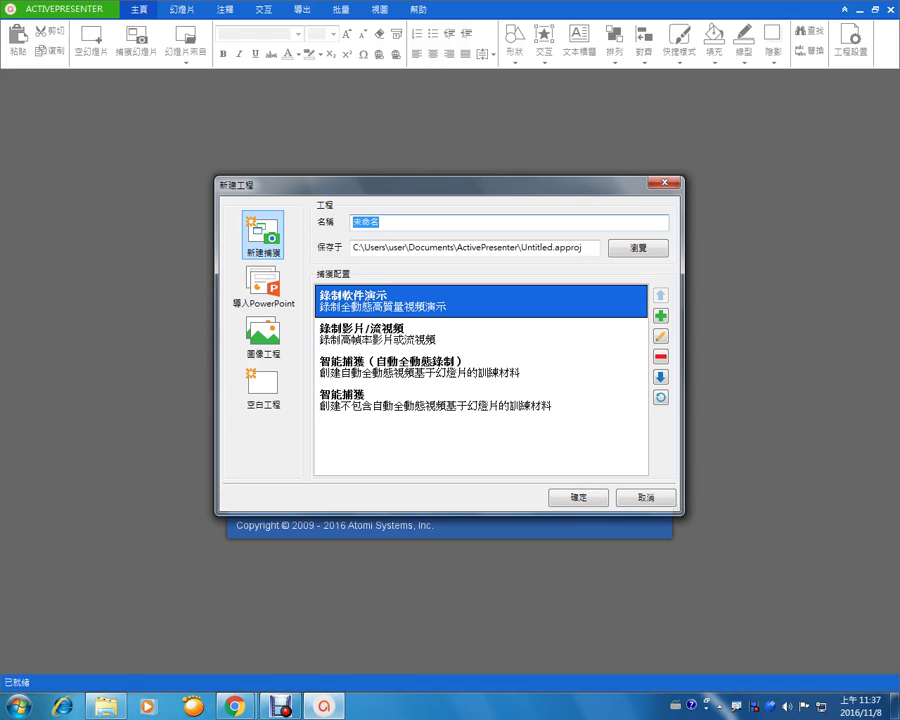
key("alt+Tab")
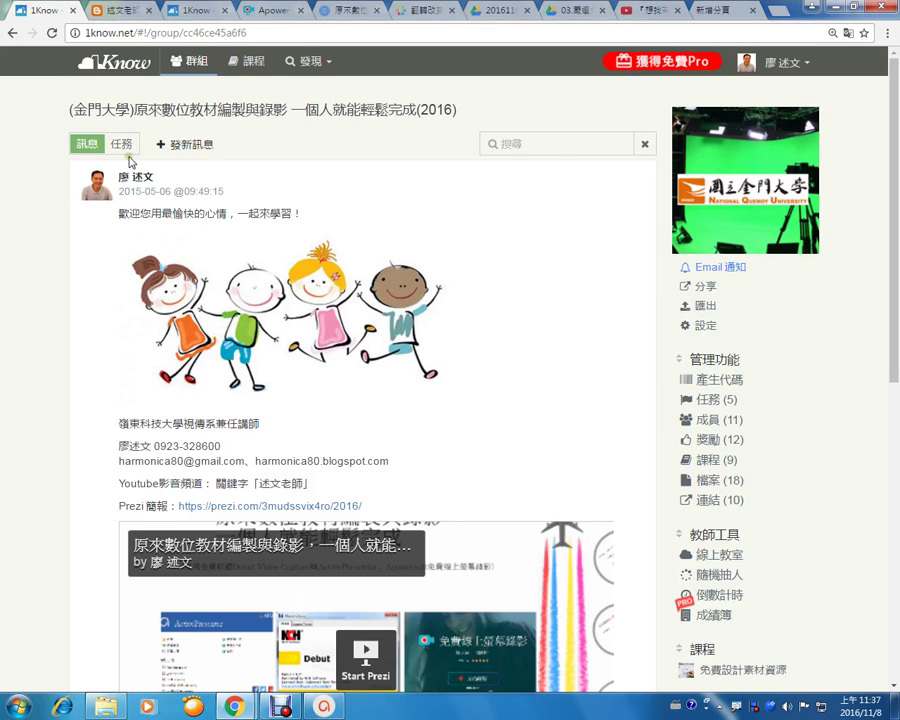
Step: Expand 研習講義's 16 units under 任務 and mark units 12–16 and the PowerPoint sample
left_click(121, 148)
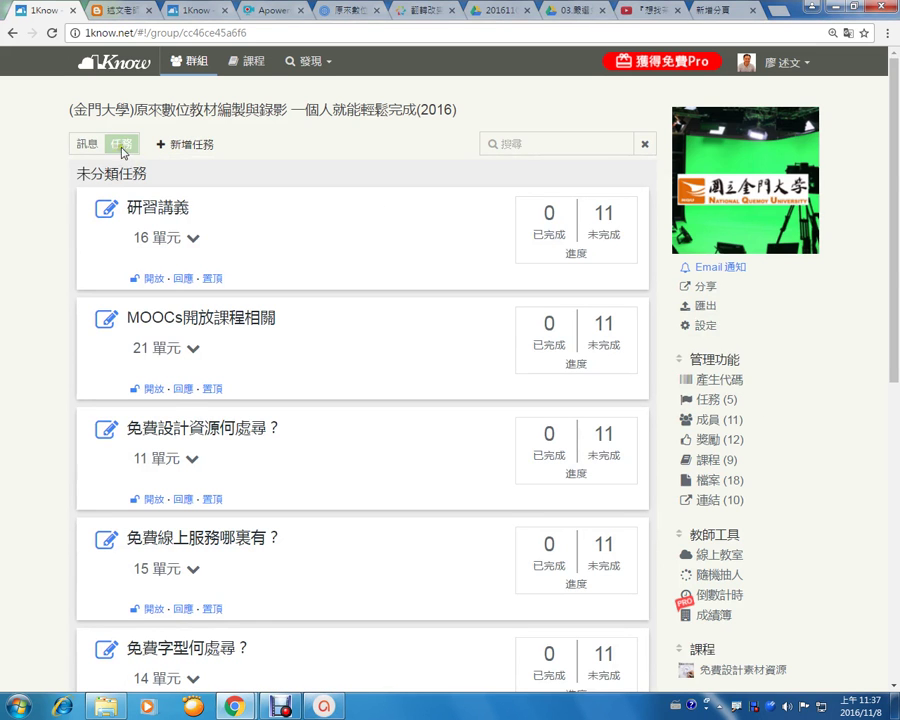
left_click(145, 237)
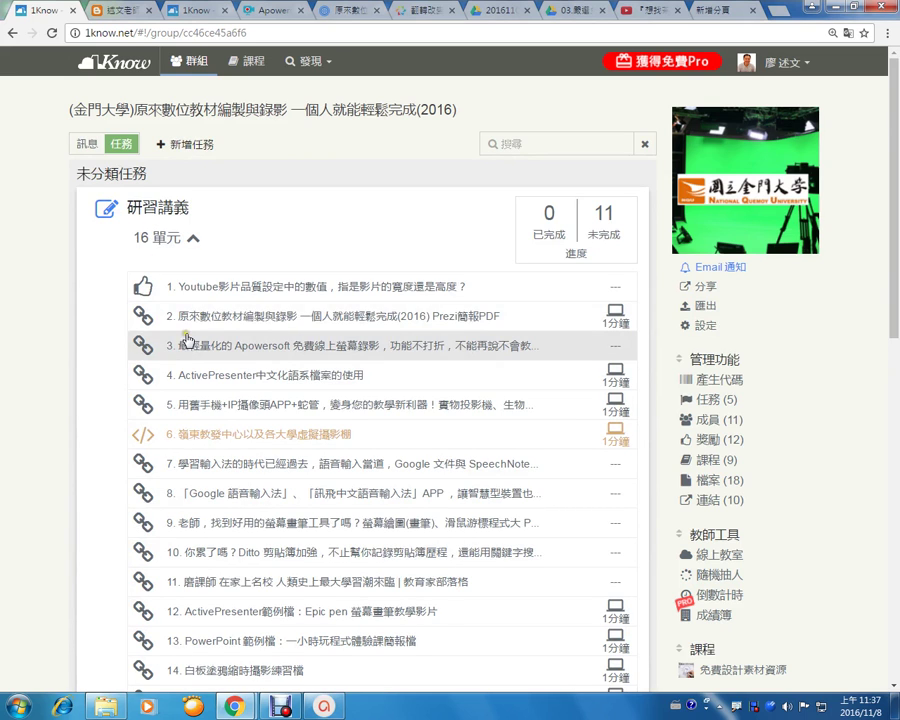
scroll(194, 325, "down", 5)
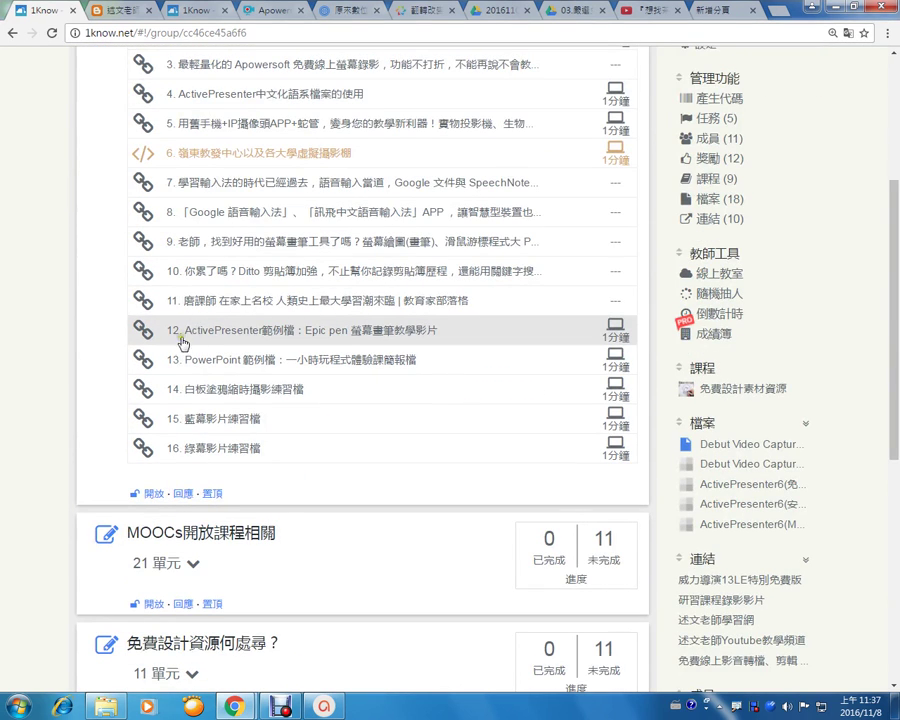
mouse_move(156, 313)
left_mouse_down()
mouse_move(196, 352)
mouse_move(486, 472)
left_mouse_up()
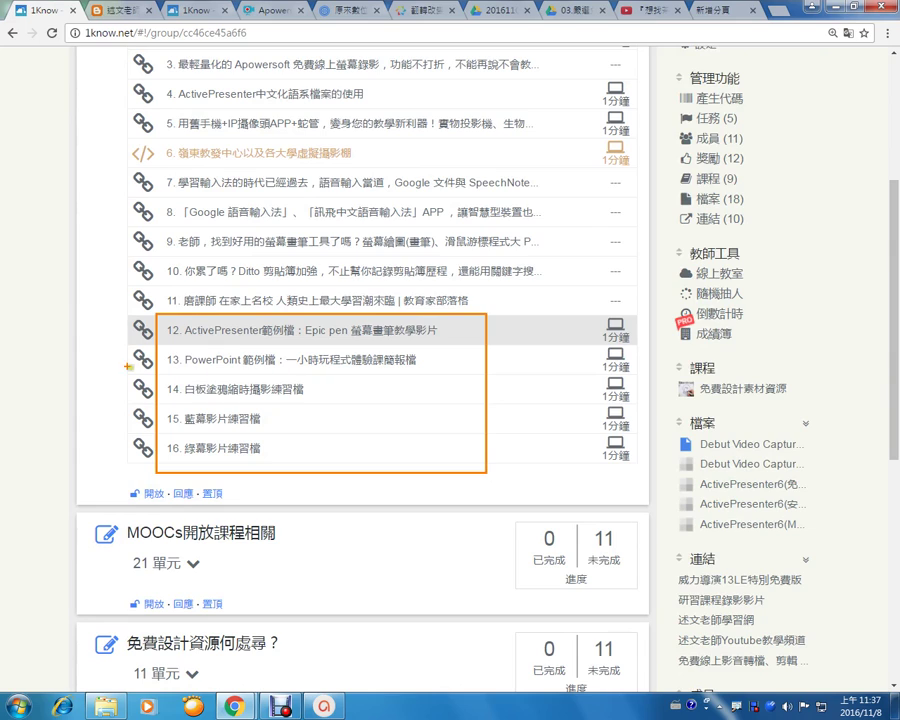
left_click_drag(75, 365, 155, 366)
Step: Open unit 13's slides in the Google Drive viewer and annotate the 1Know unit page
left_click(307, 362)
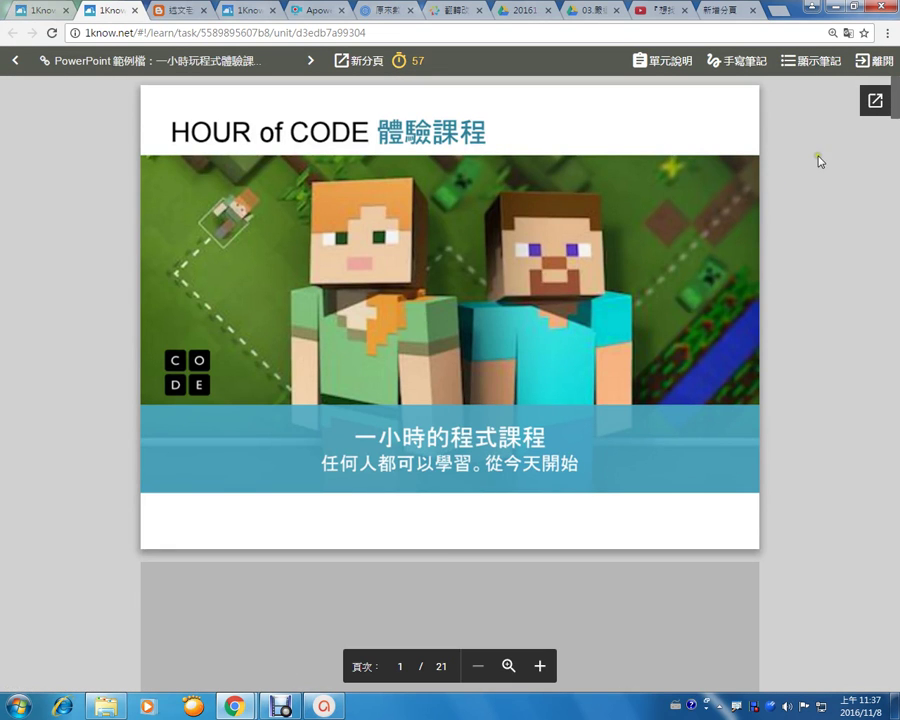
left_click(877, 104)
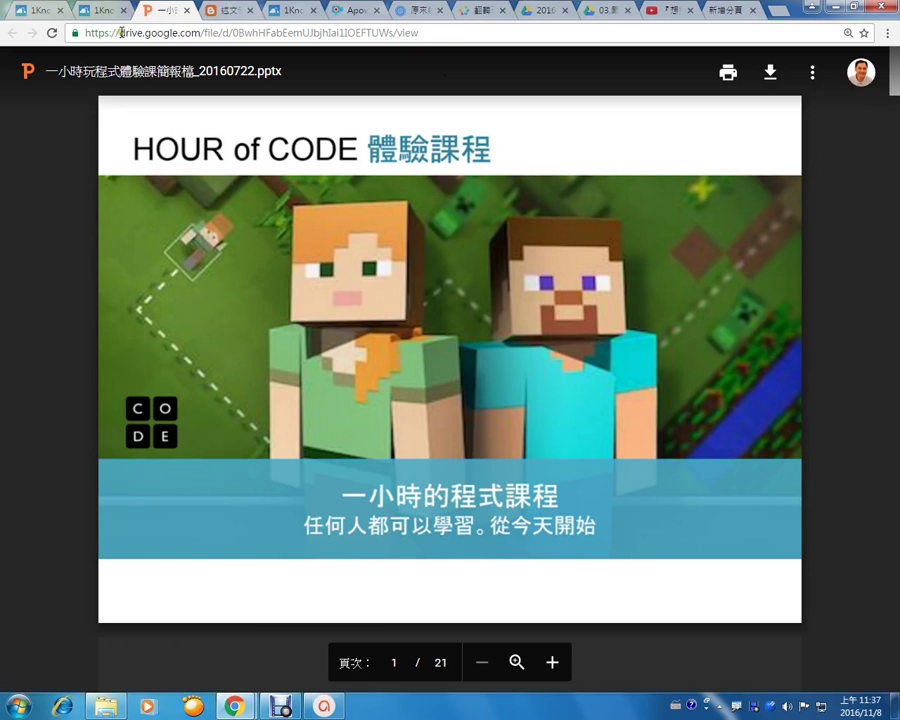
left_click(104, 12)
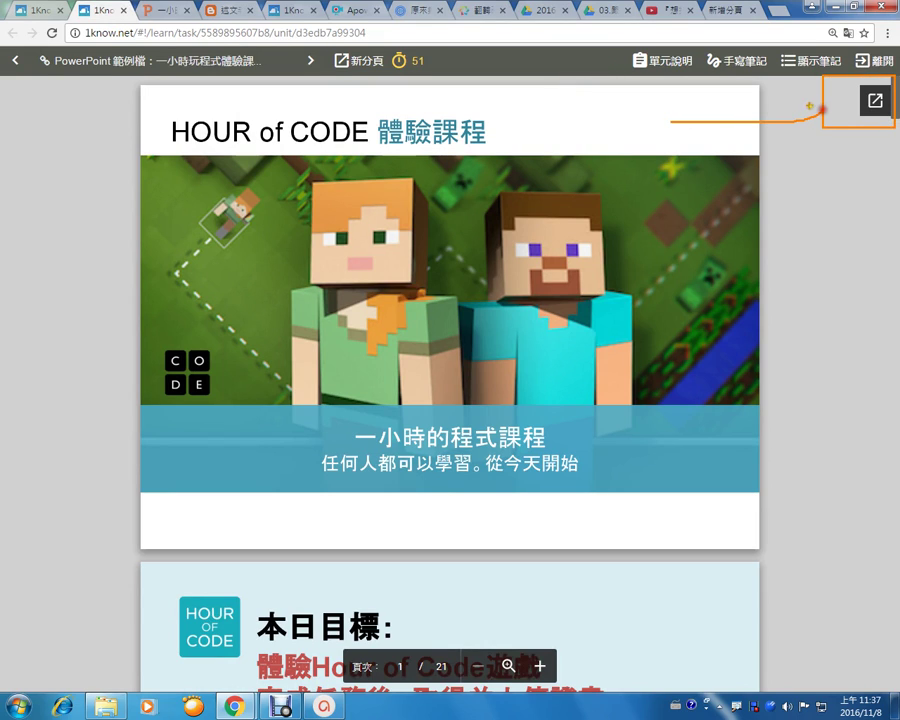
left_click_drag(771, 122, 831, 138)
key("Escape")
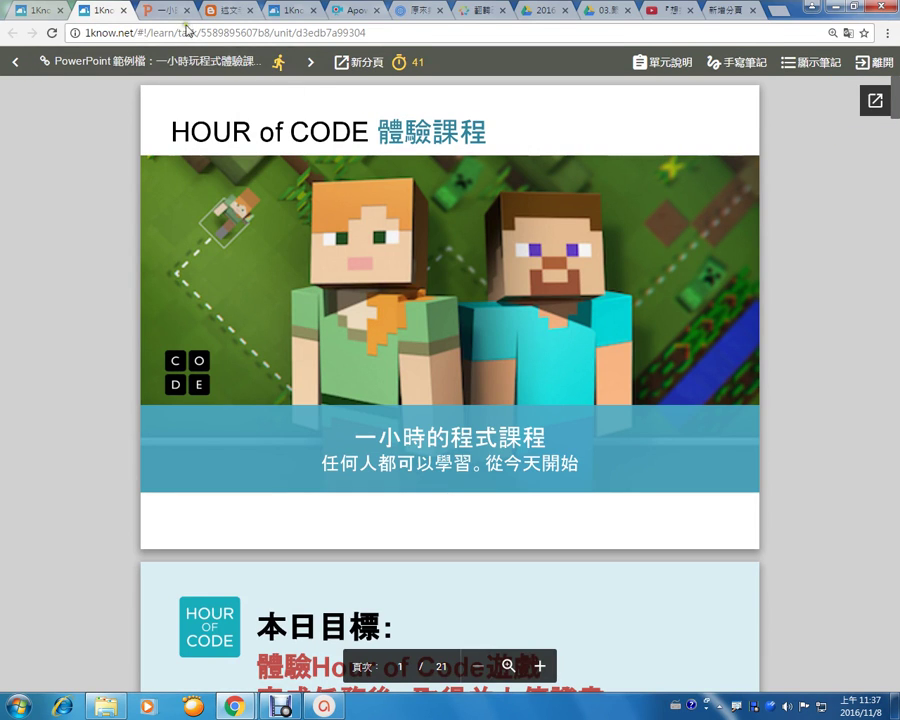
Step: Download 一小時玩程式體驗課簡報檔_20160722.pptx from Google Drive, close the tab, and return to ActivePresenter
left_click(155, 11)
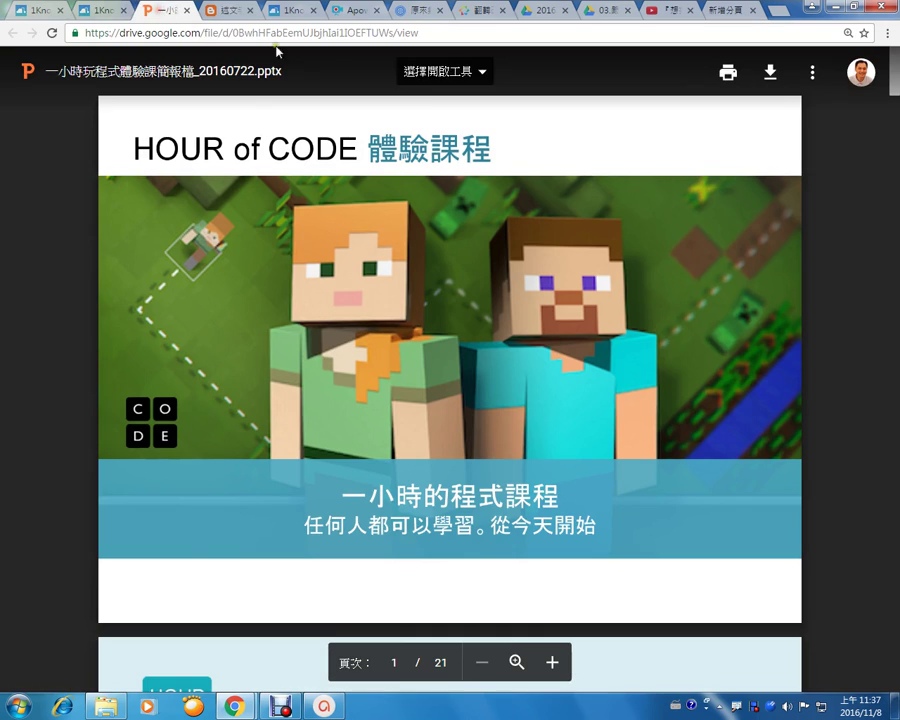
left_click(772, 80)
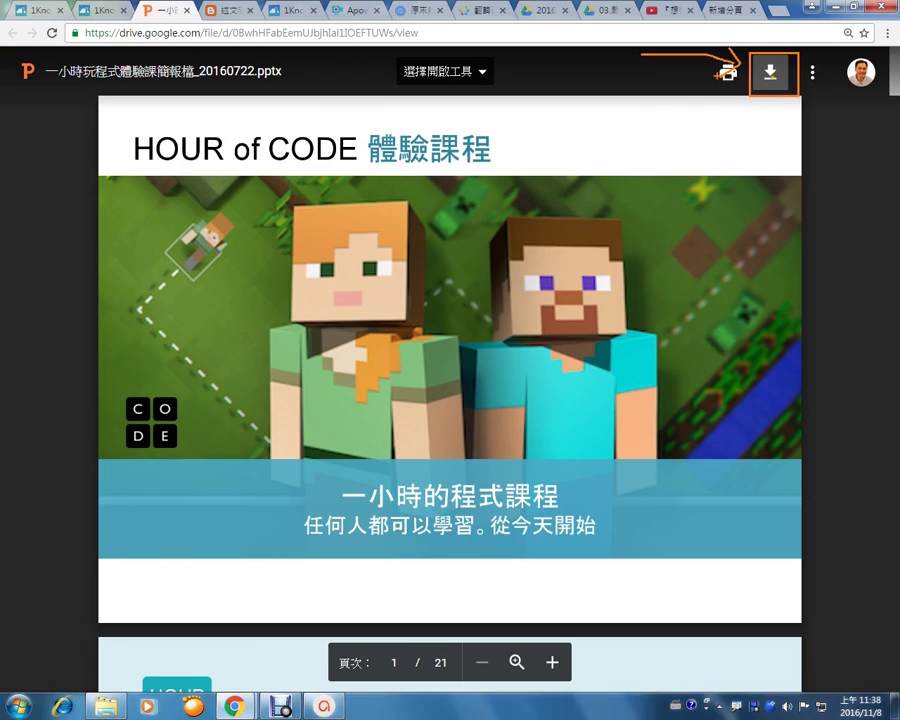
left_click(771, 73)
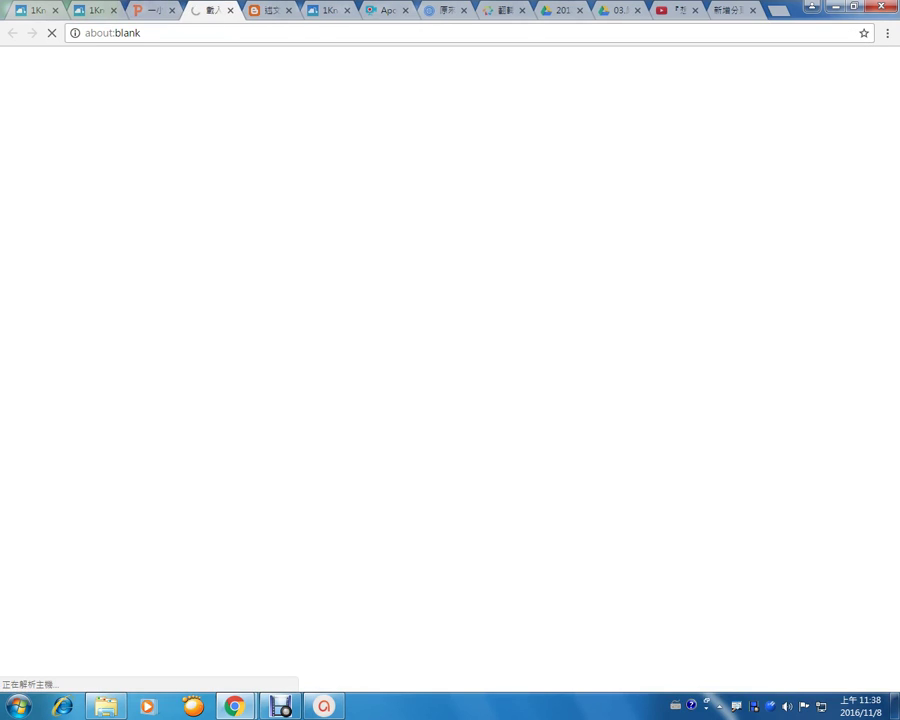
left_click(173, 14)
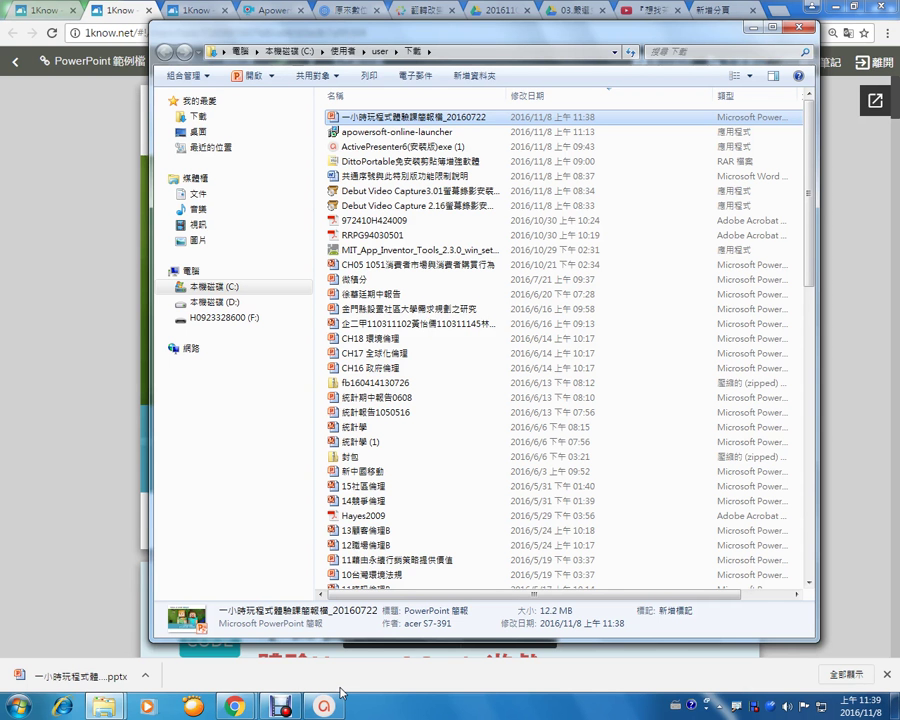
left_click(326, 705)
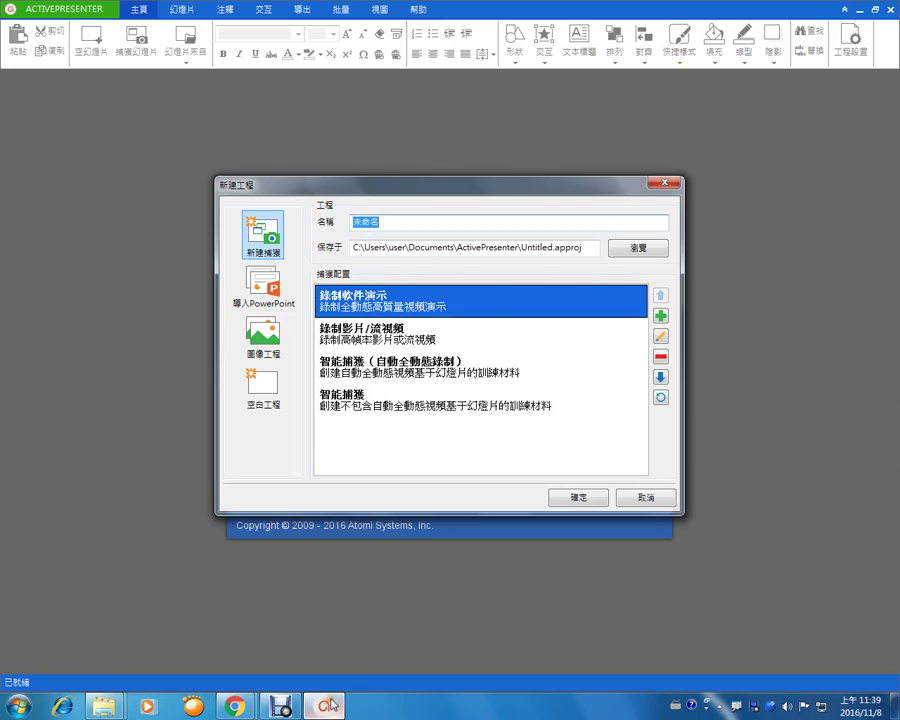
Step: Choose 導入PowerPoint, browse the save location to user > 下載, then cancel to keep the default
left_click(272, 296)
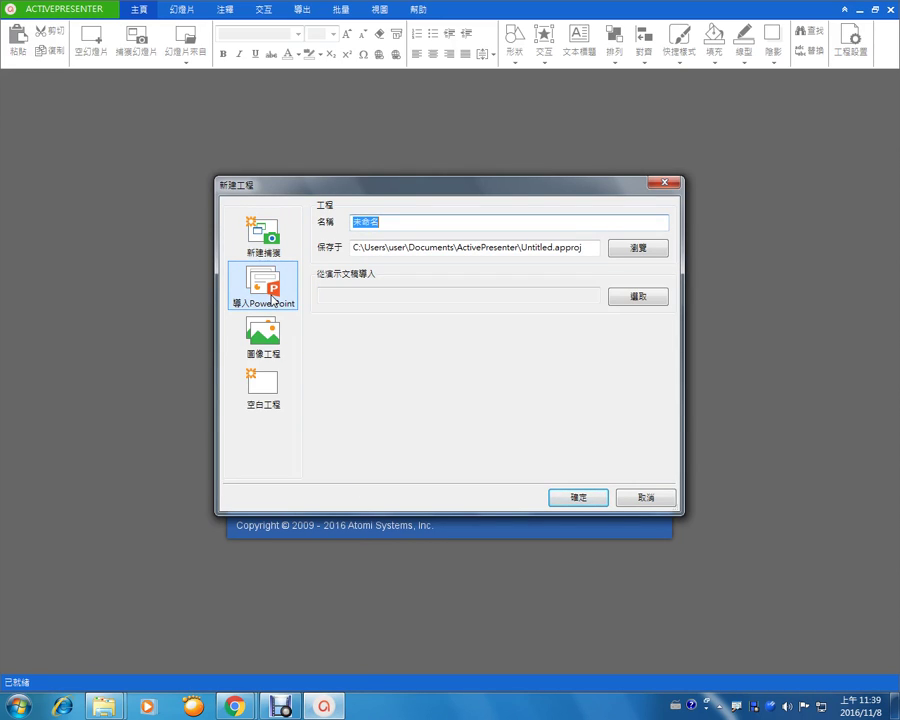
left_click(649, 256)
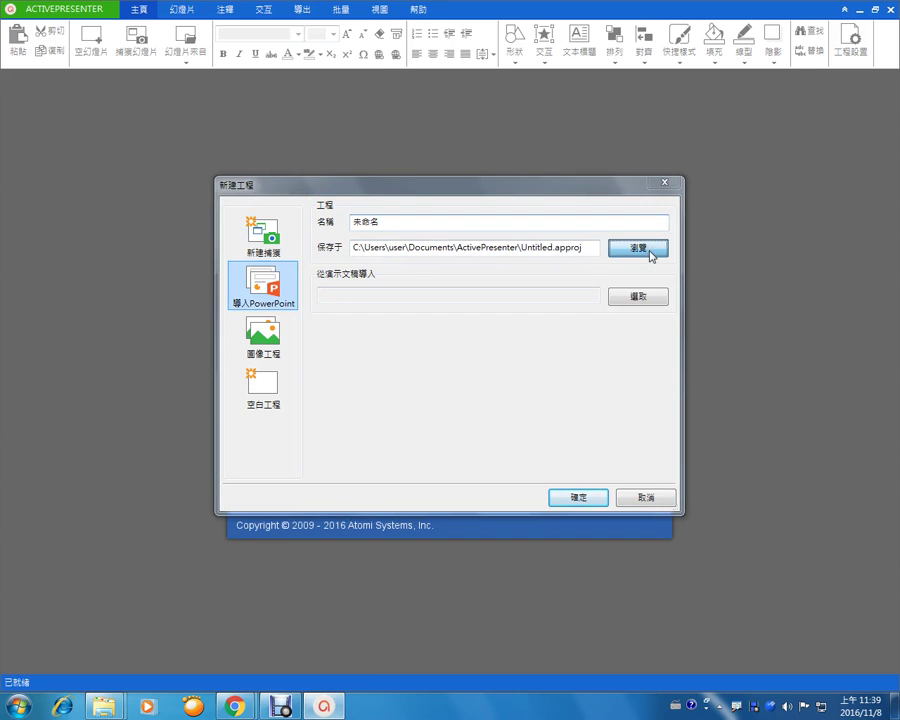
left_click(645, 254)
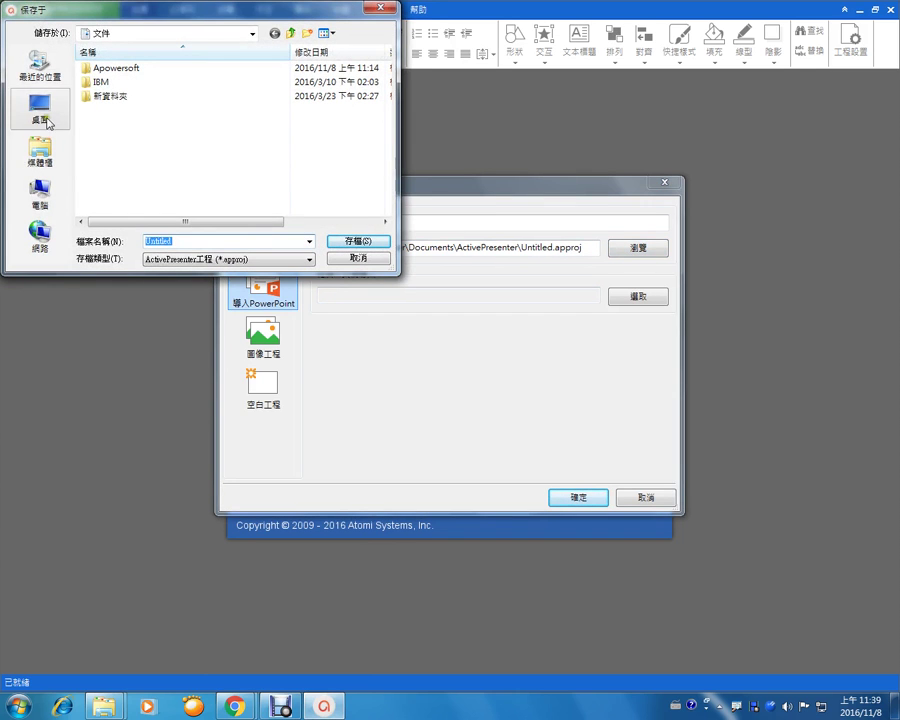
left_click(47, 122)
double_click(90, 106)
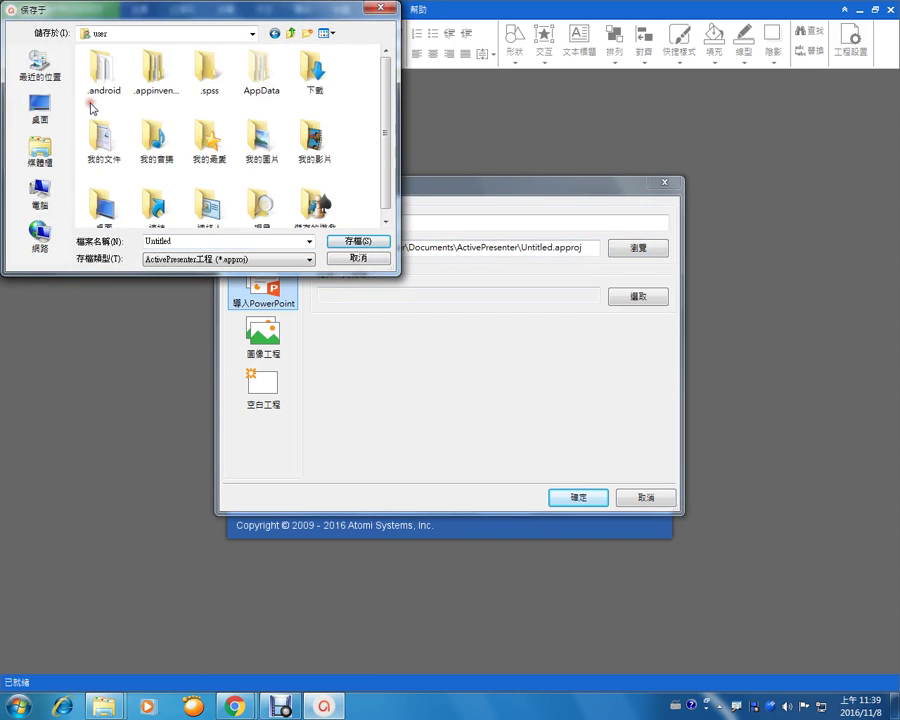
double_click(318, 82)
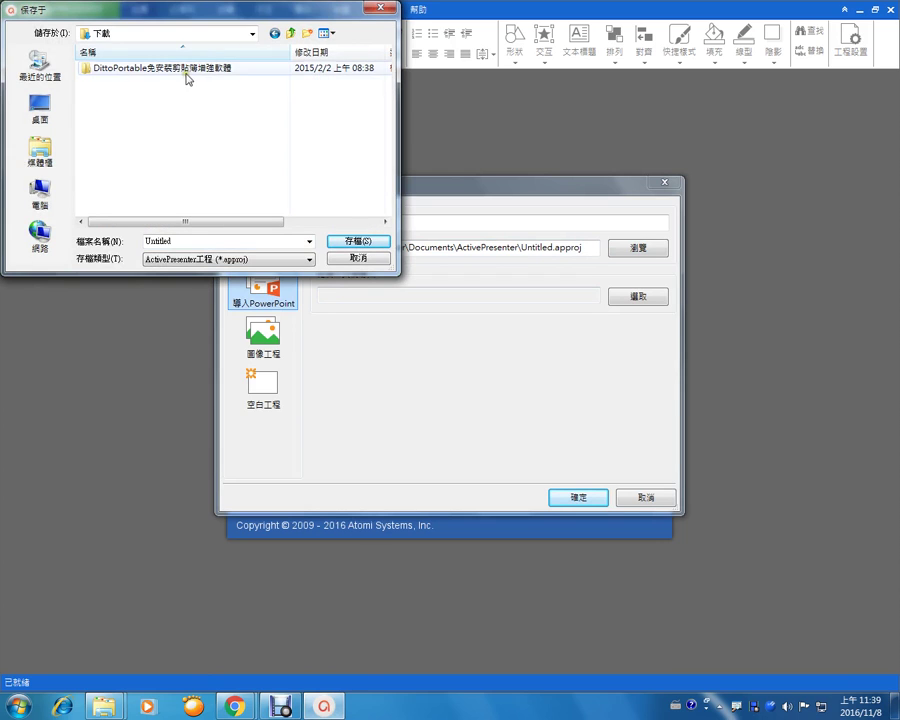
left_click(354, 259)
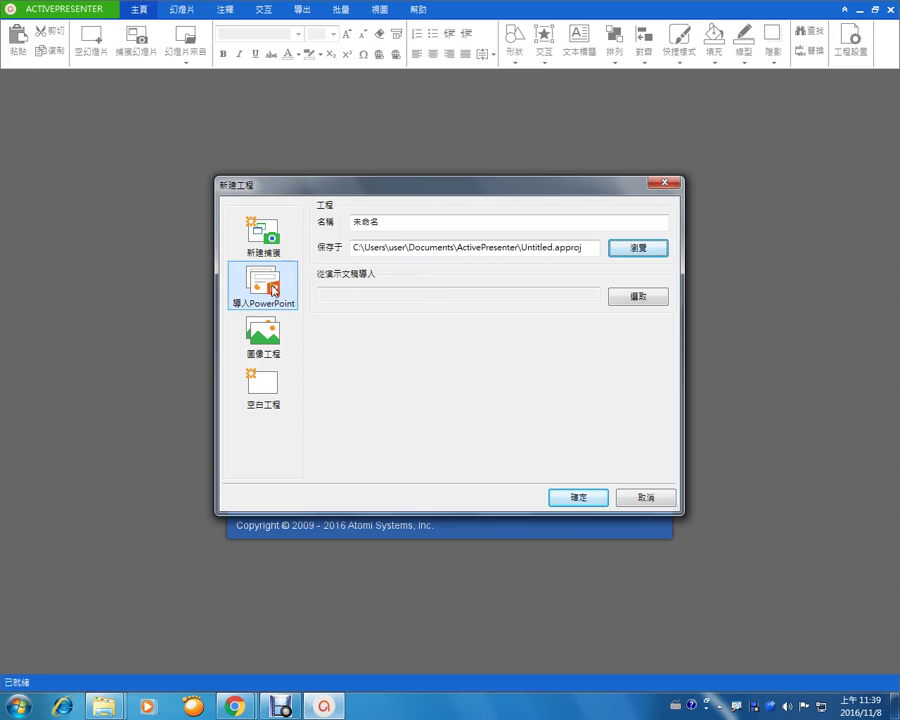
Step: Pick 一小時玩程式體驗課簡報檔_20160722.pptx from Desktop > user > 下載 as the import file
left_click(652, 299)
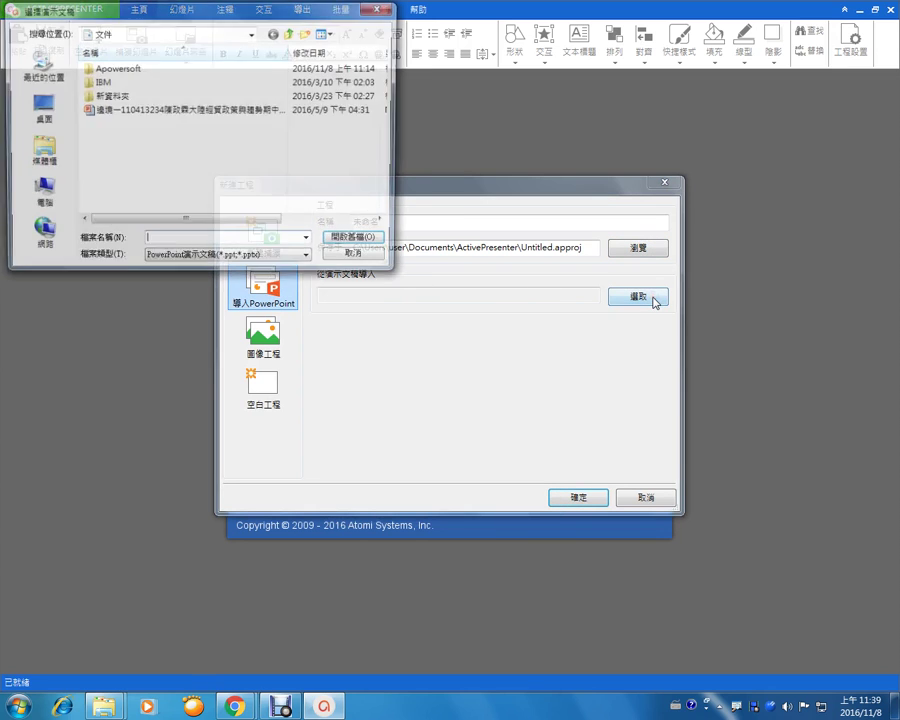
left_click(199, 112)
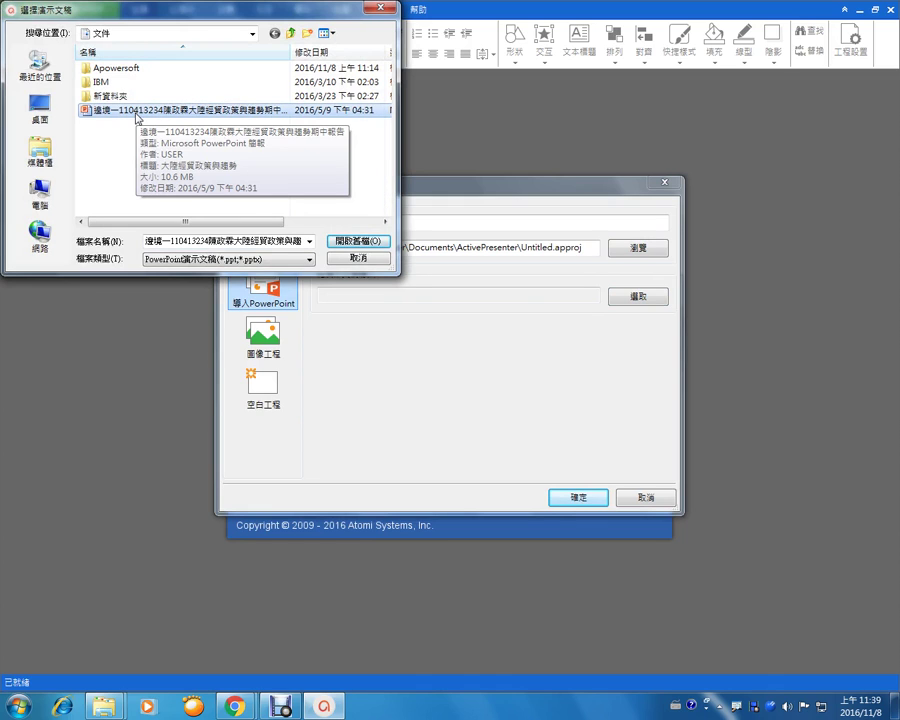
left_click(40, 108)
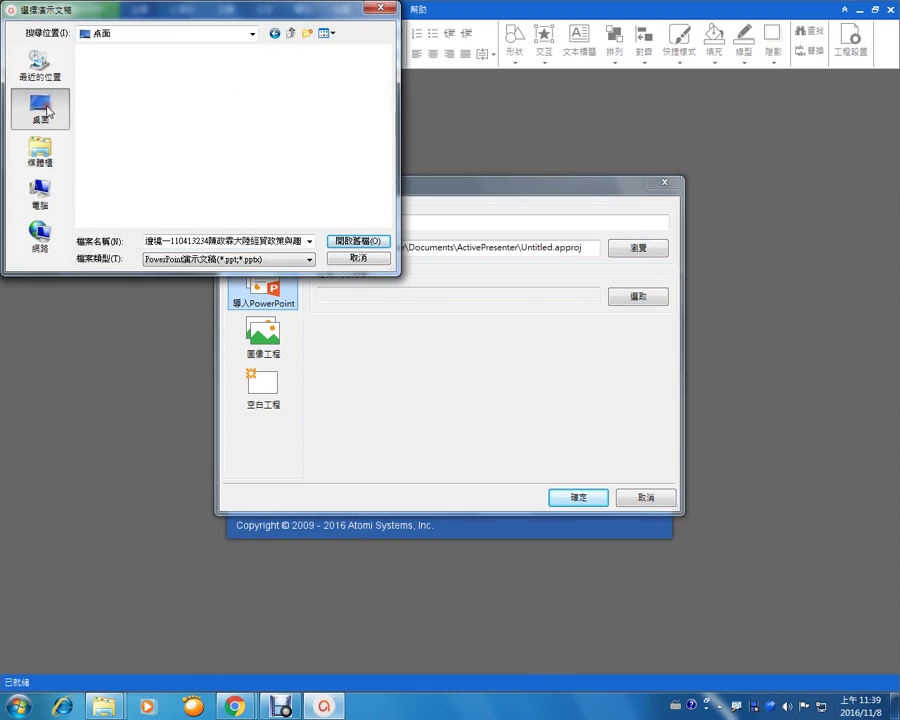
double_click(105, 100)
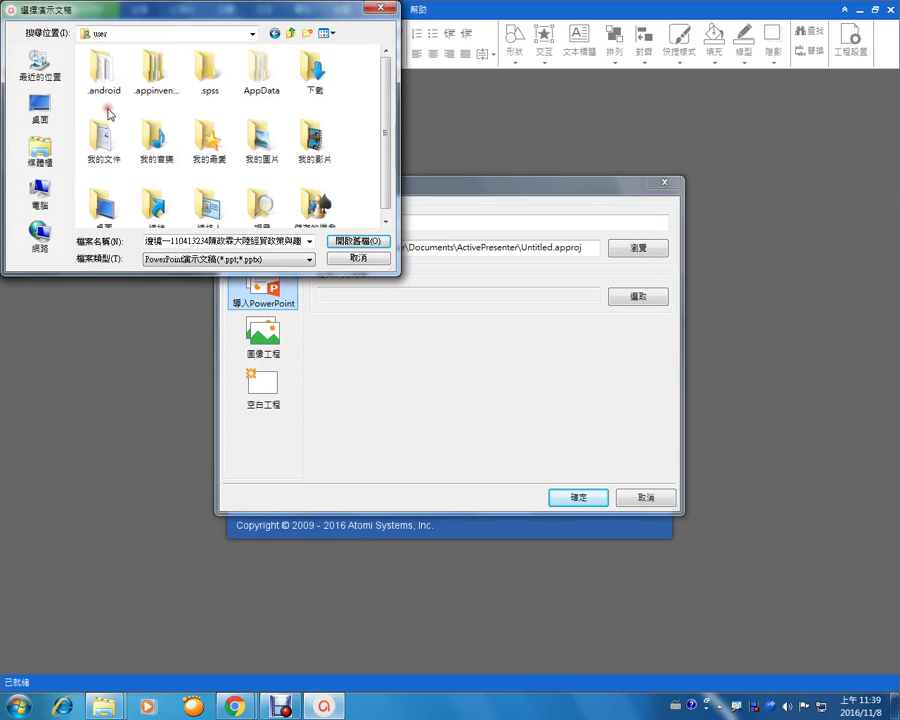
double_click(312, 70)
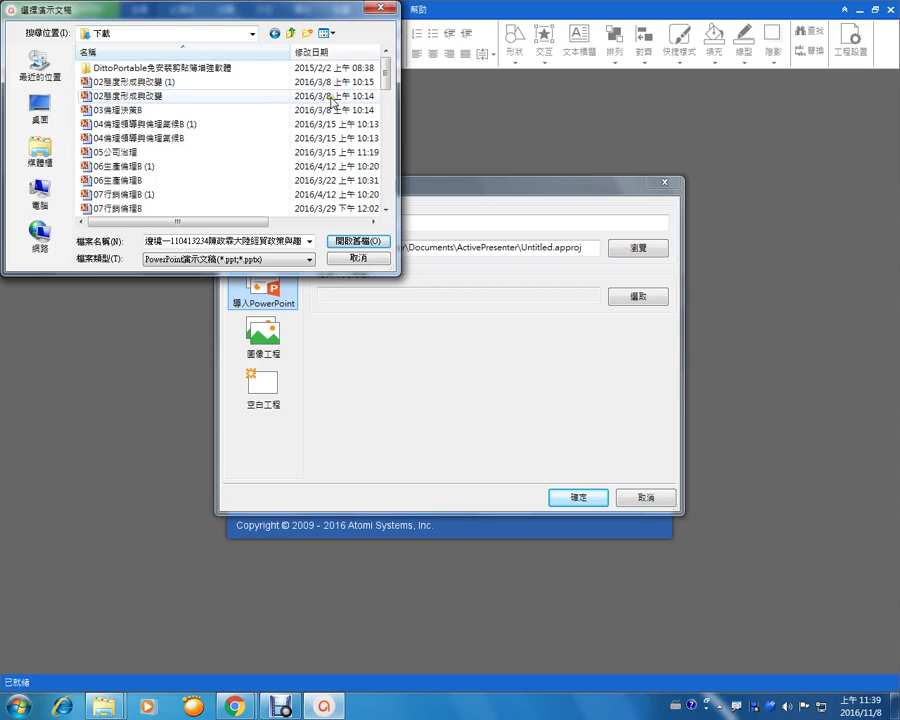
left_click_drag(388, 78, 388, 140)
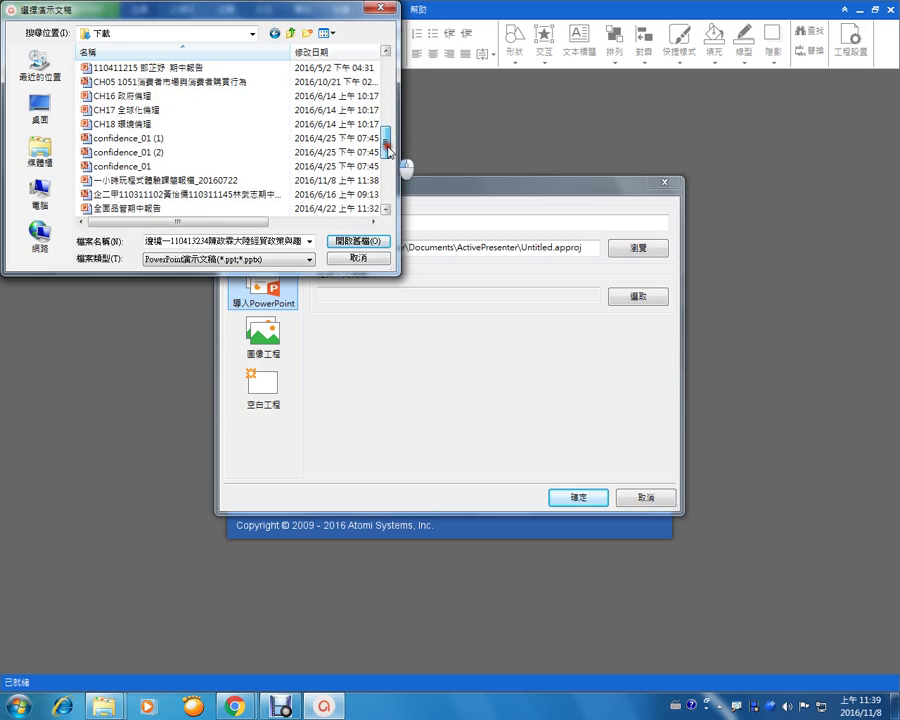
left_click(238, 180)
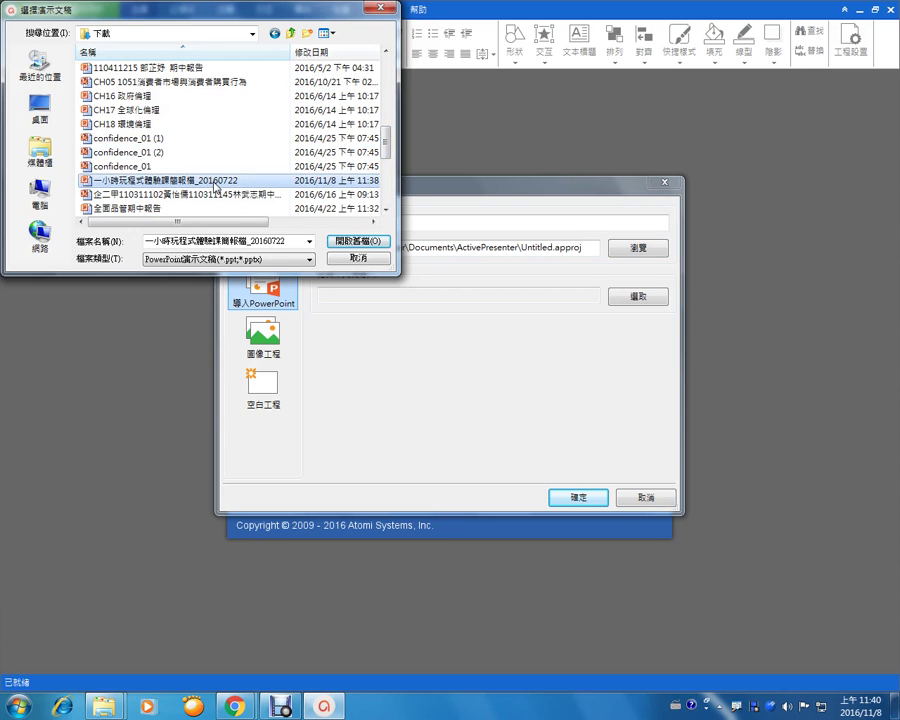
left_click(368, 242)
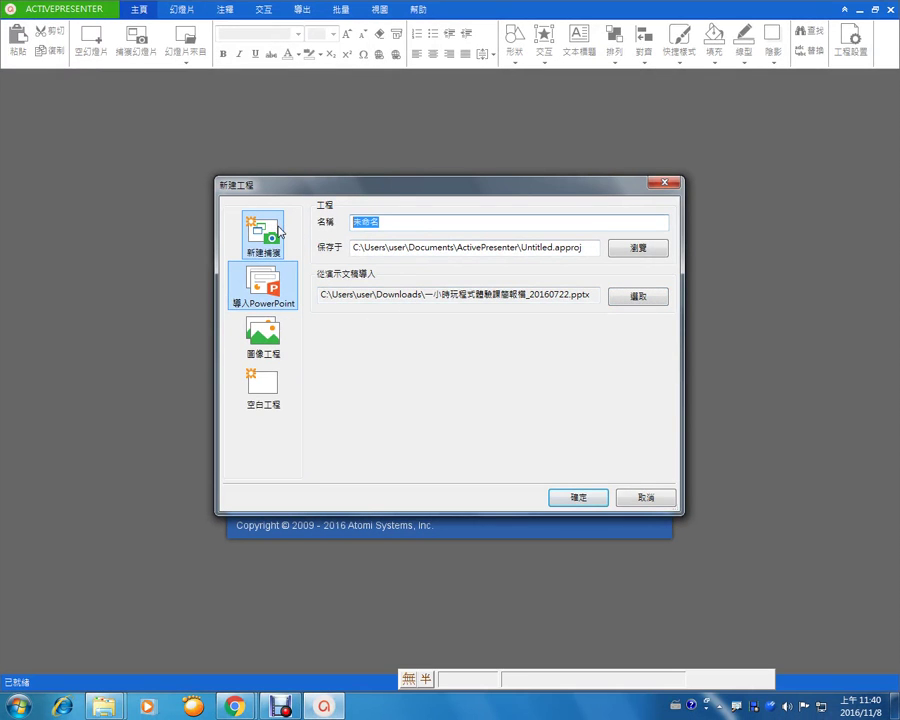
Step: Name the project '第一個數位教材' and browse to the Desktop to choose where it is saved
type("第一個")
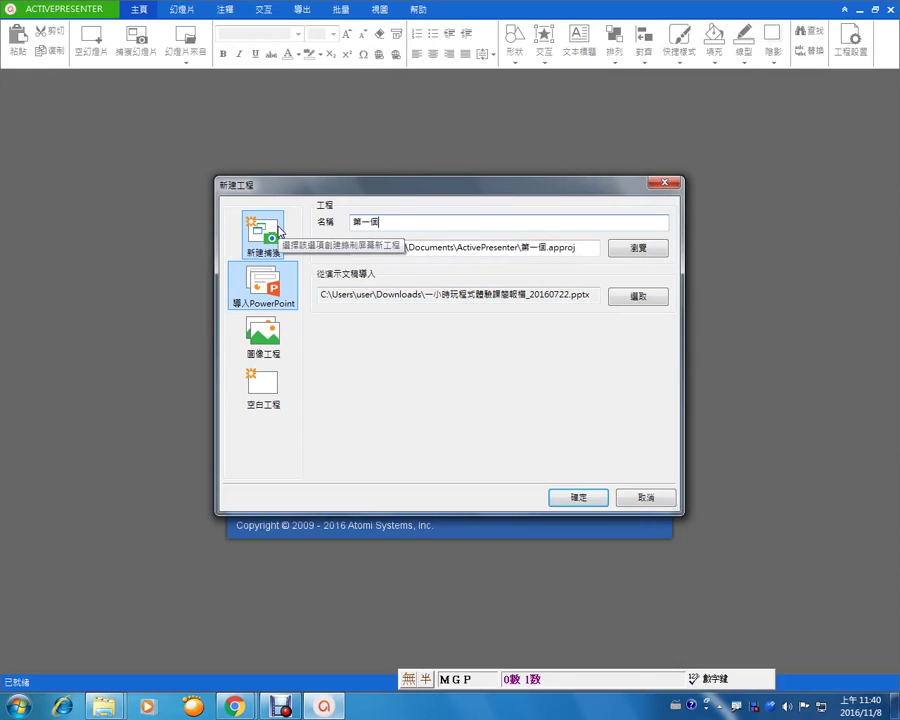
type("數位教")
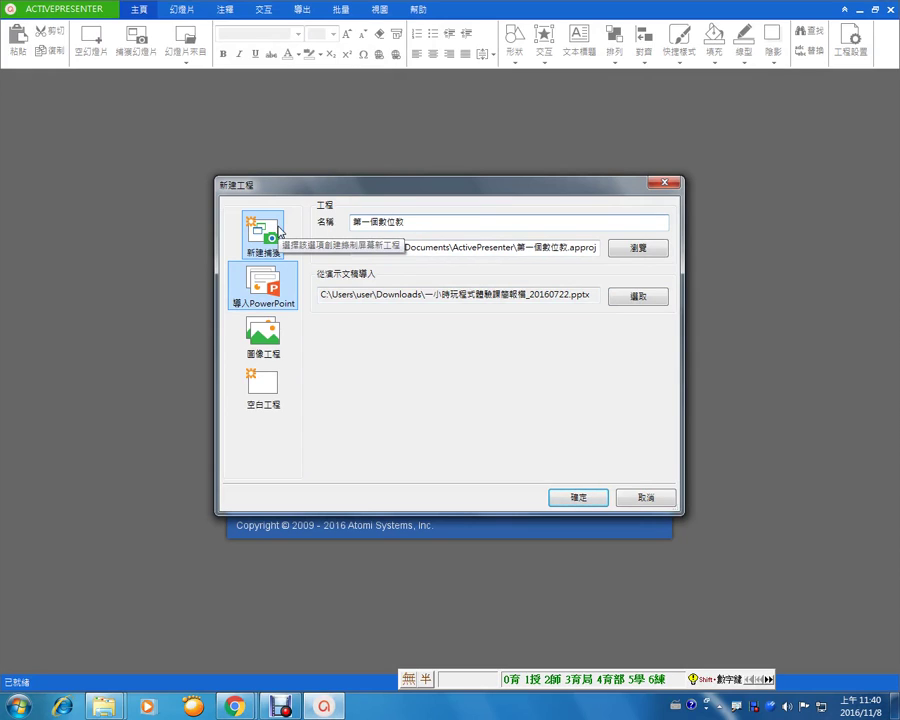
type("材")
key("ctrl+space")
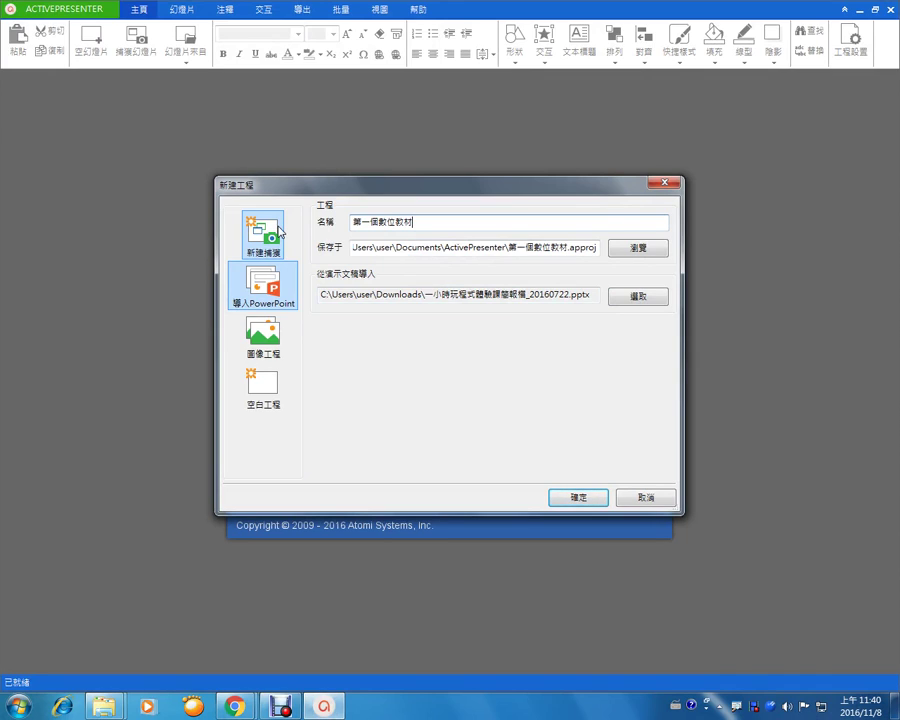
left_click(620, 254)
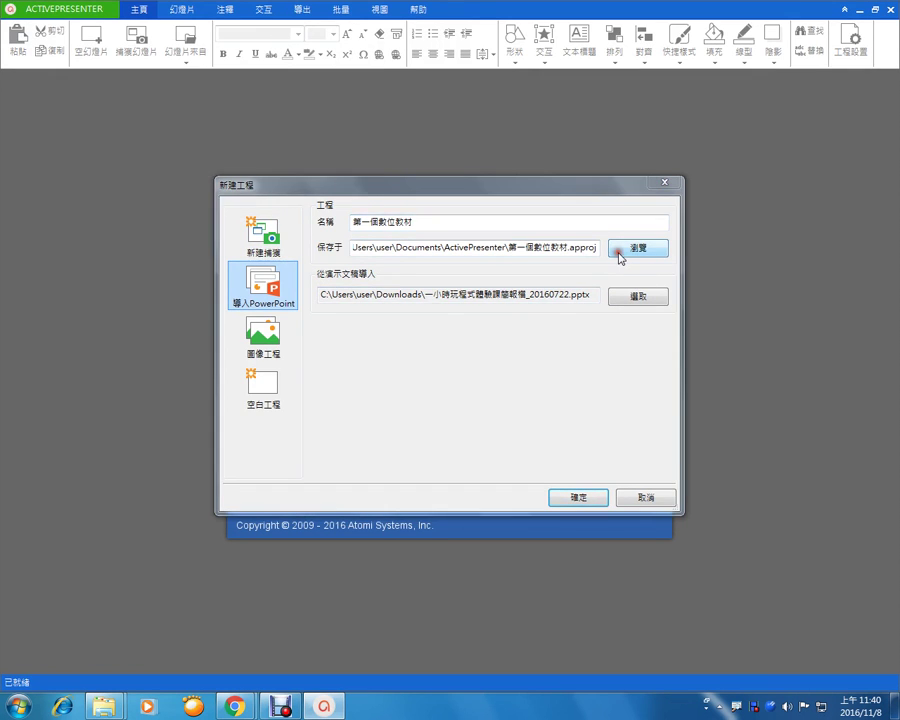
left_click(40, 108)
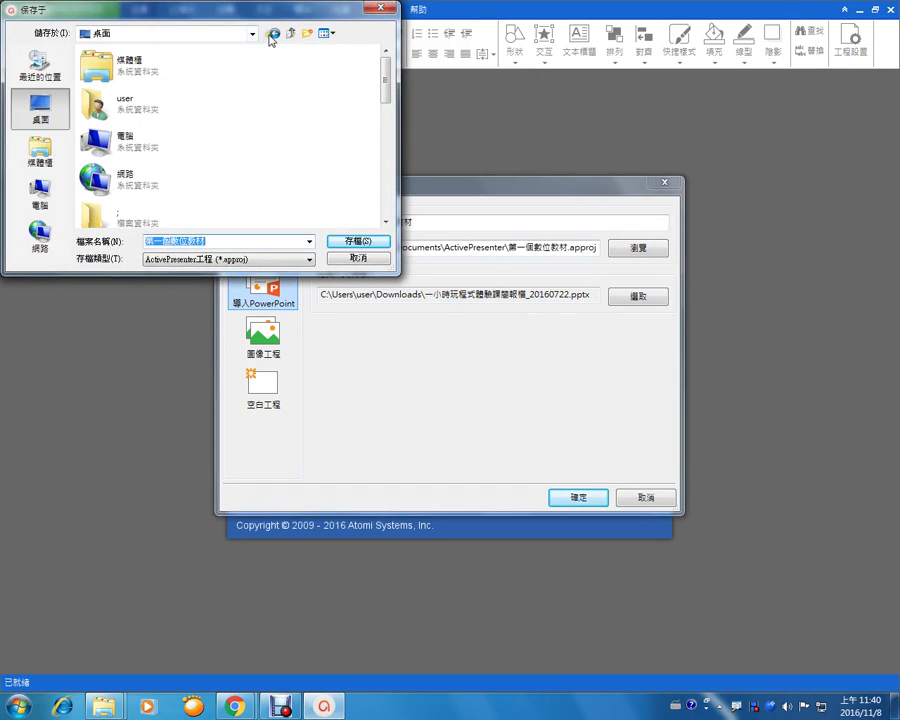
Step: Create a new Desktop folder and save the project into 新增資料夾 (2)
left_click(307, 34)
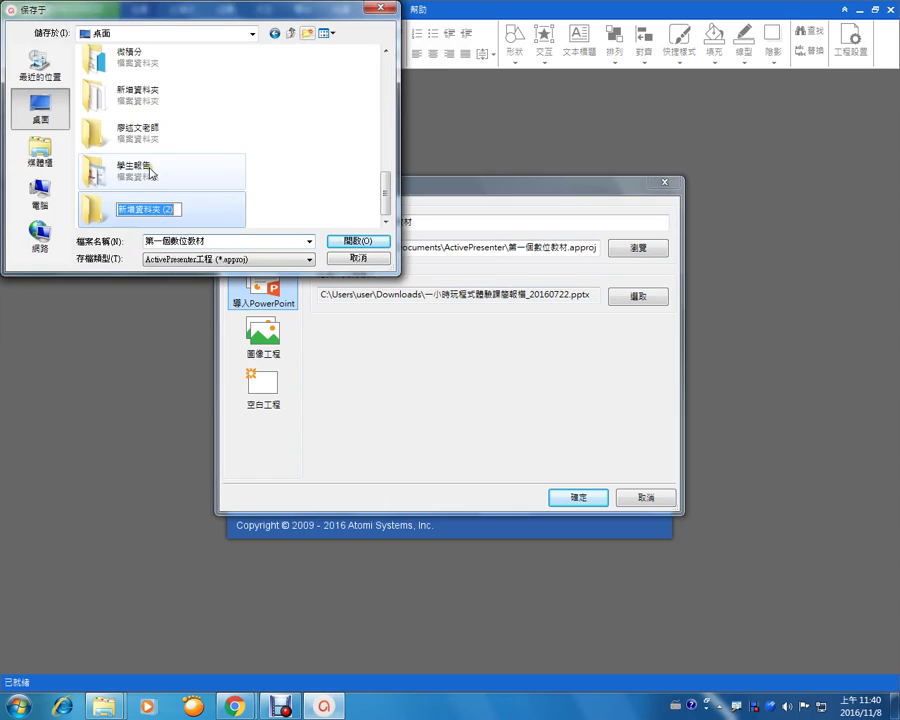
double_click(100, 205)
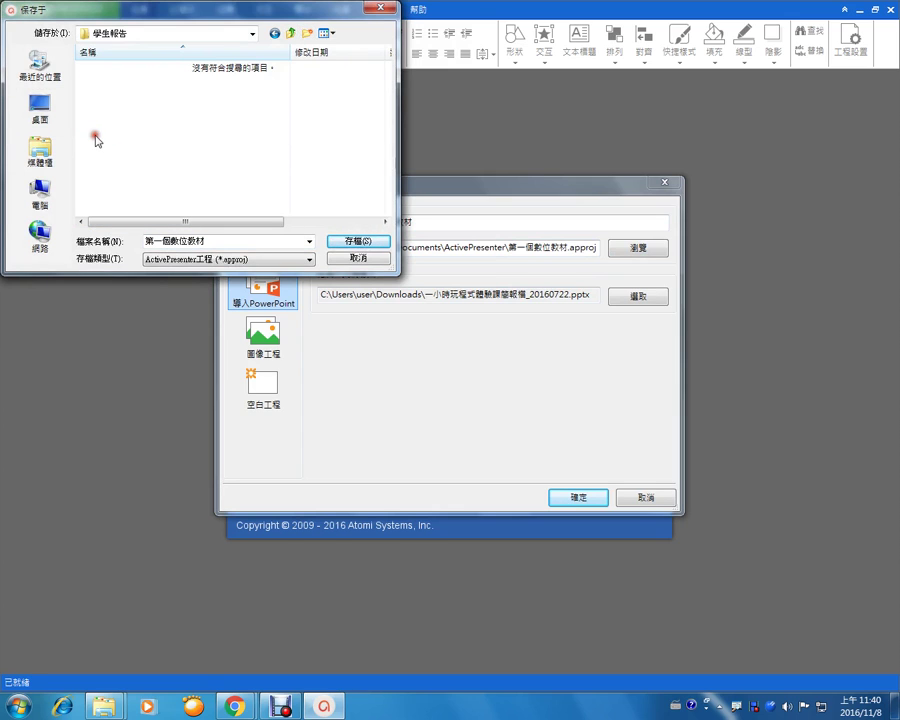
left_click(291, 34)
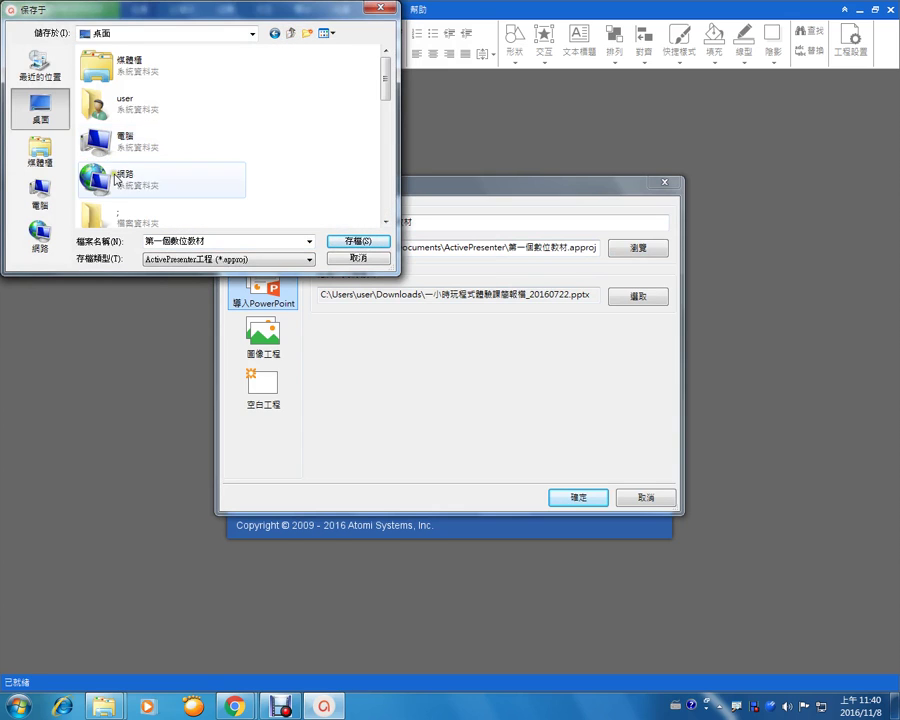
scroll(380, 168, "down", 3)
scroll(384, 170, "down", 3)
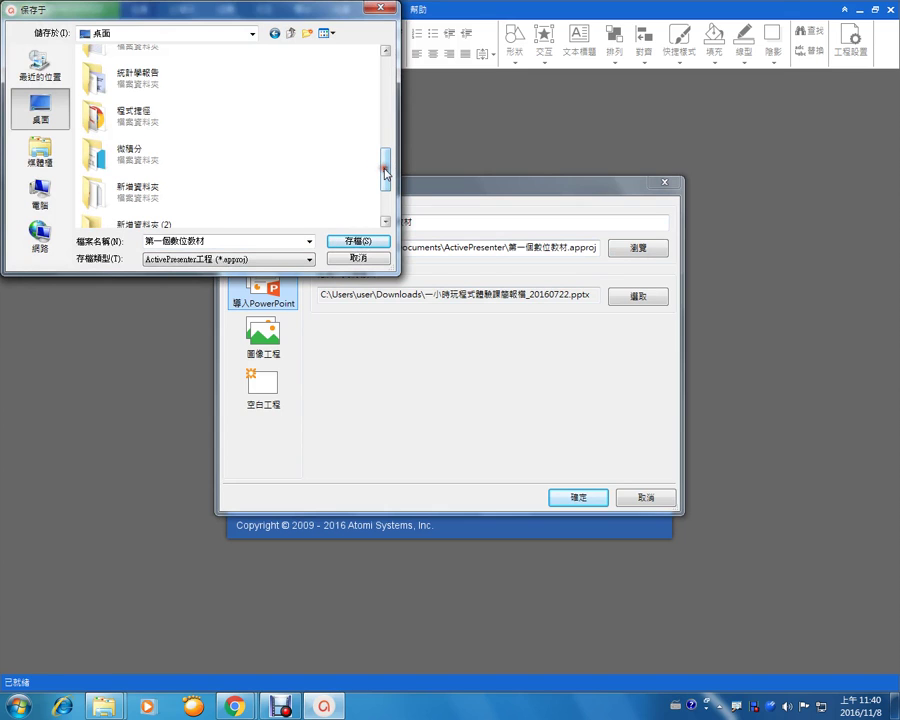
scroll(386, 176, "down", 1)
left_click(192, 189)
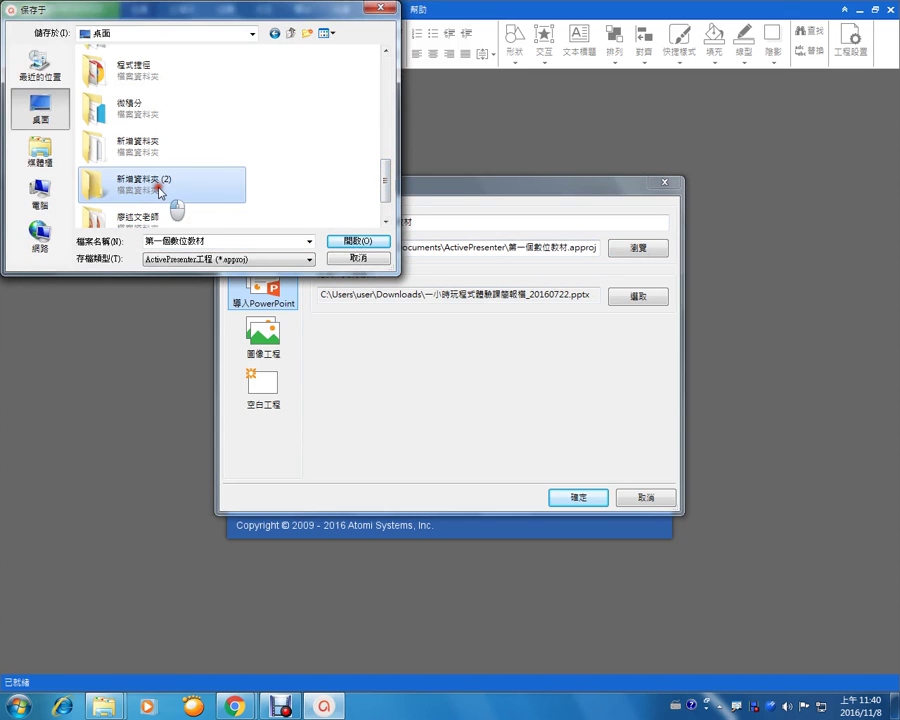
double_click(192, 189)
left_click(357, 241)
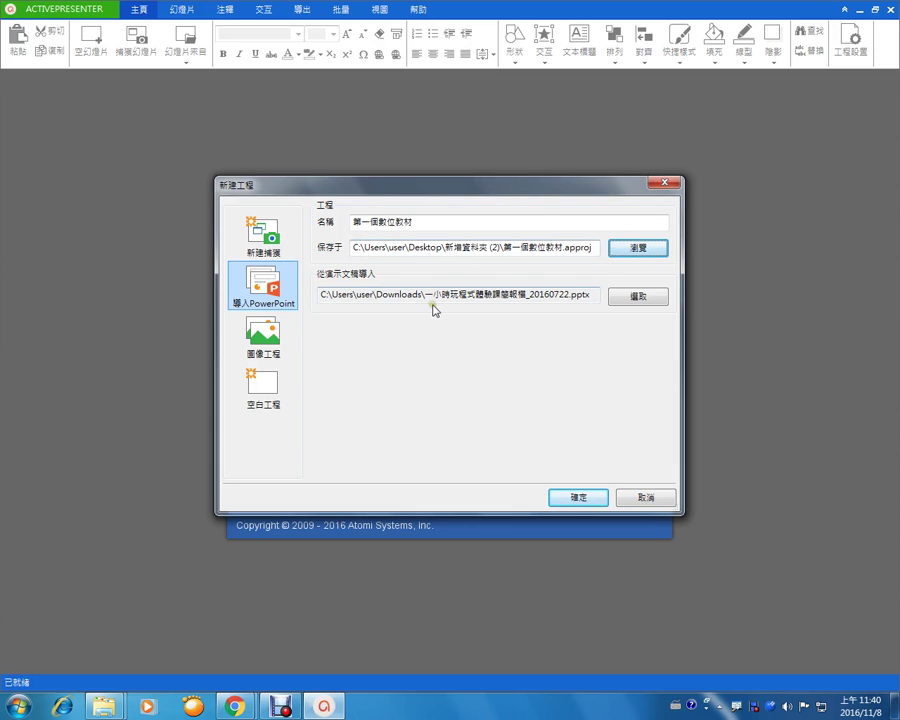
Step: Create the project by importing slides 1–4 of the PowerPoint deck
left_click(556, 500)
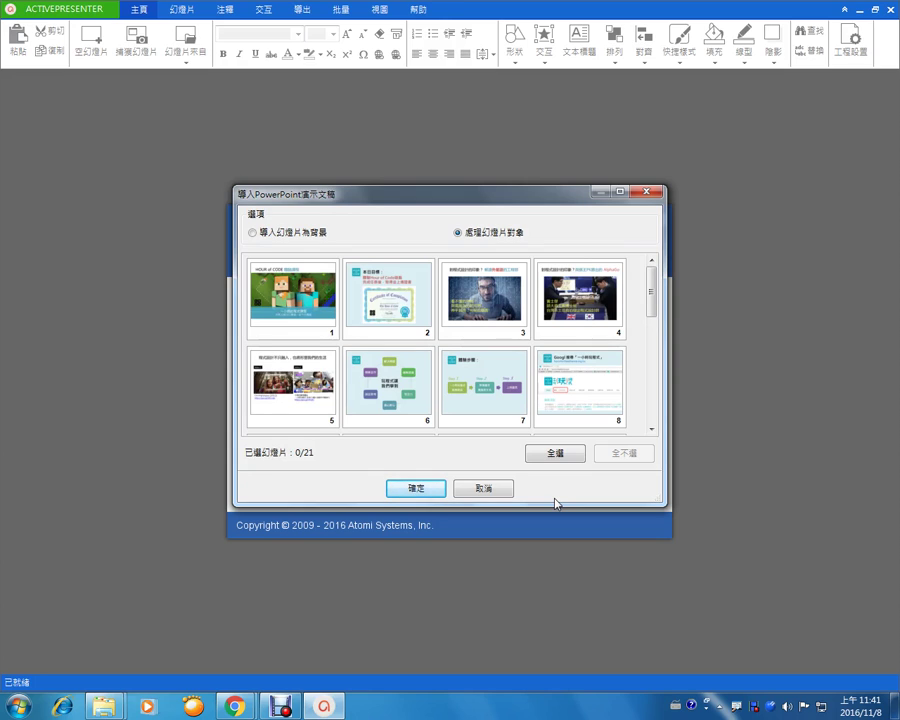
left_click(301, 300)
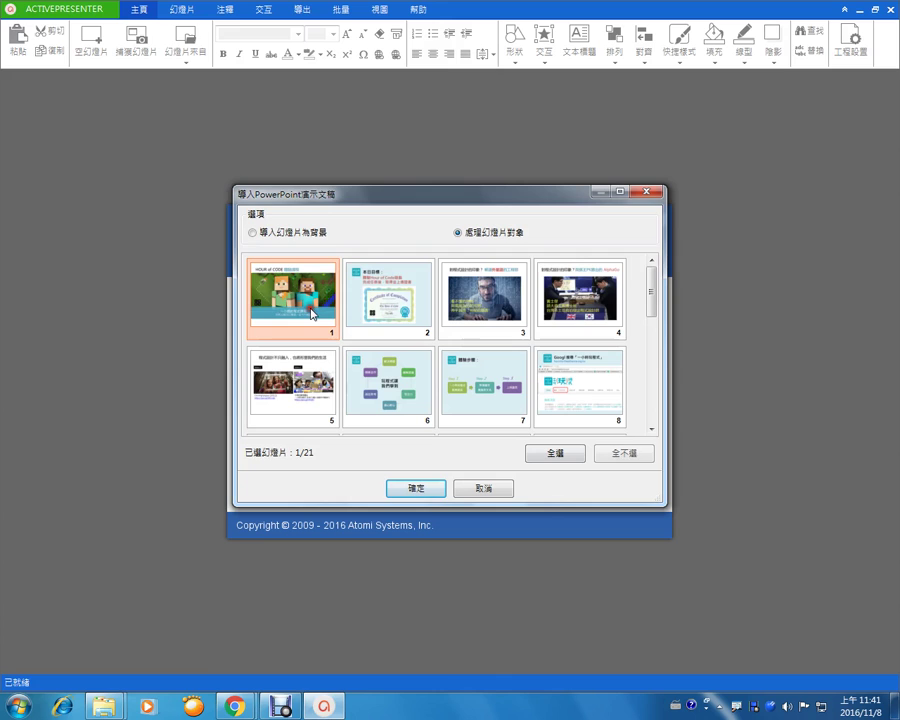
left_click(569, 310, "shift")
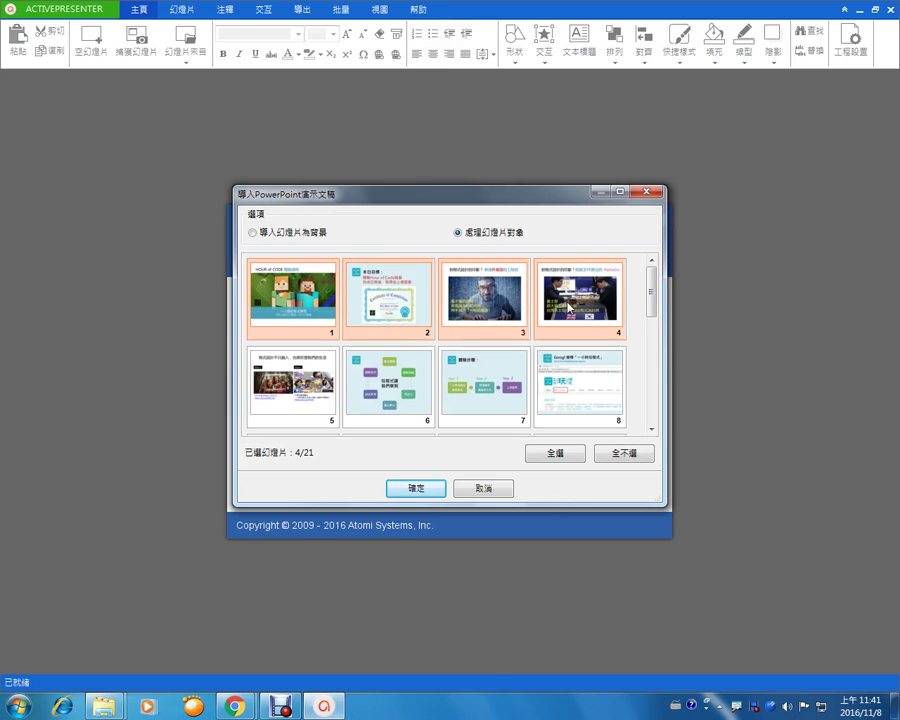
left_click(427, 489)
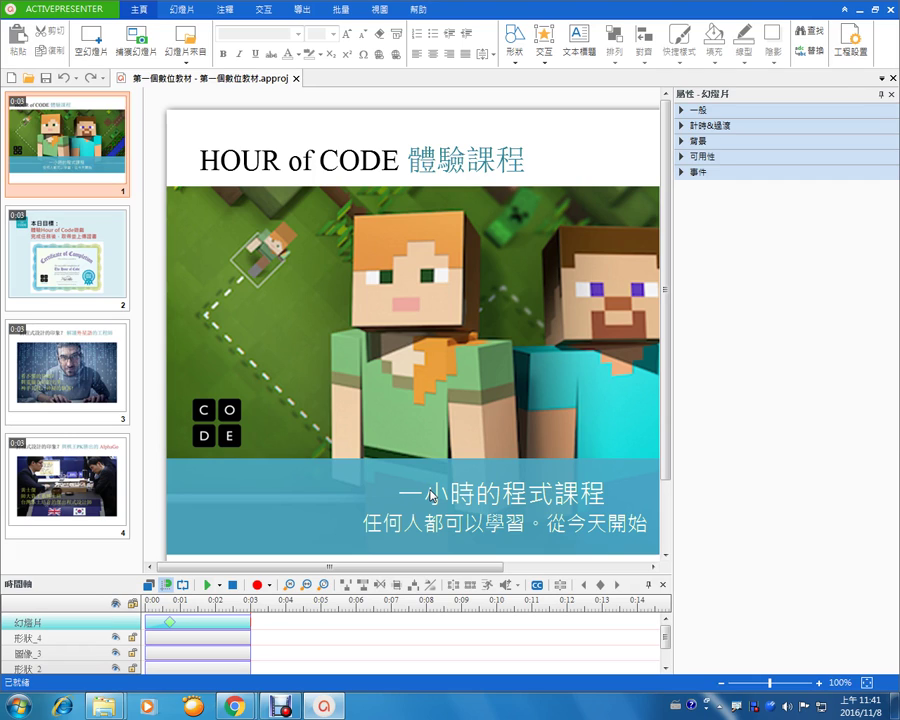
Step: Zoom to fit so all of slide 1, 'HOUR of CODE 體驗課程', shows in the canvas
mouse_move(692, 566)
left_mouse_down()
mouse_move(588, 615)
mouse_move(471, 427)
left_mouse_up()
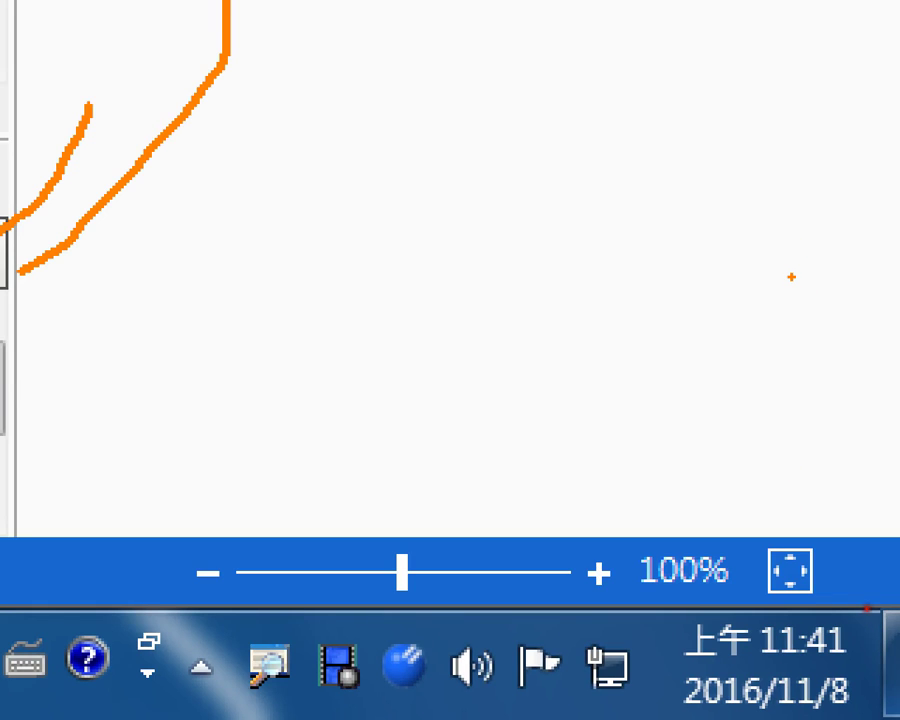
left_click_drag(792, 275, 792, 514)
left_click_drag(754, 467, 795, 519)
left_click_drag(845, 438, 795, 520)
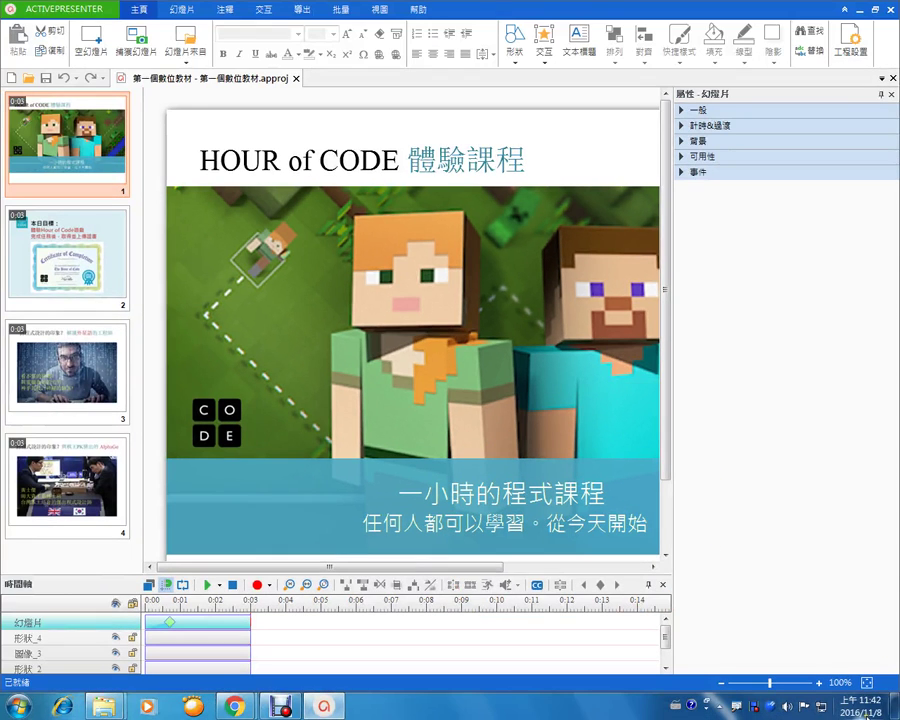
left_click(870, 684)
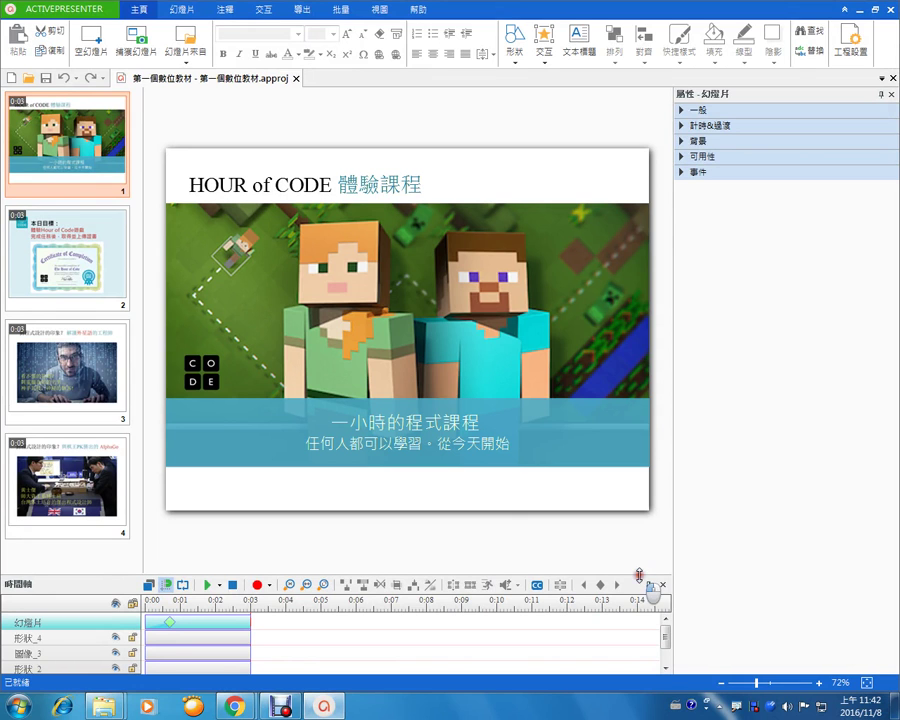
Step: Enlarge the timeline, look through slides 2–4, then show slide 1's 一般 properties
mouse_move(639, 577)
left_mouse_down()
mouse_move(641, 500)
mouse_move(647, 530)
mouse_move(664, 537)
left_mouse_up()
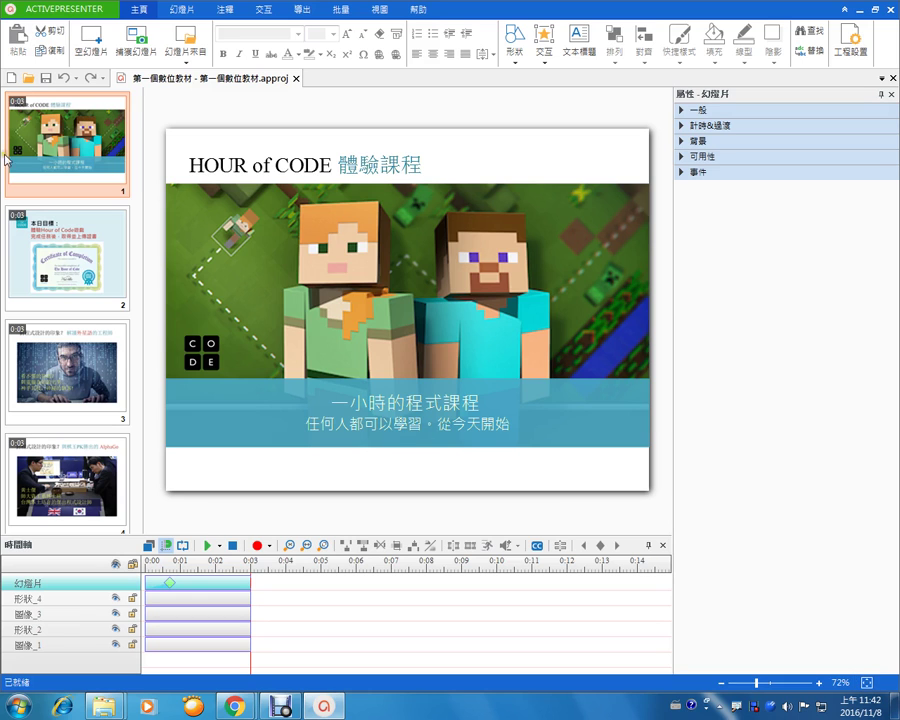
left_click(64, 283)
left_click(63, 352)
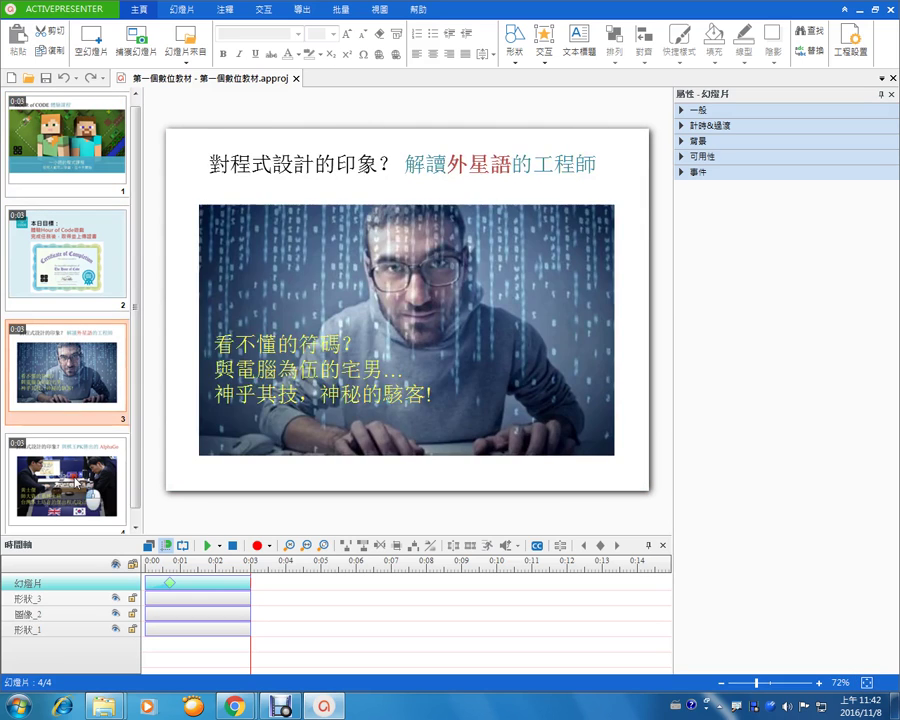
left_click(77, 483)
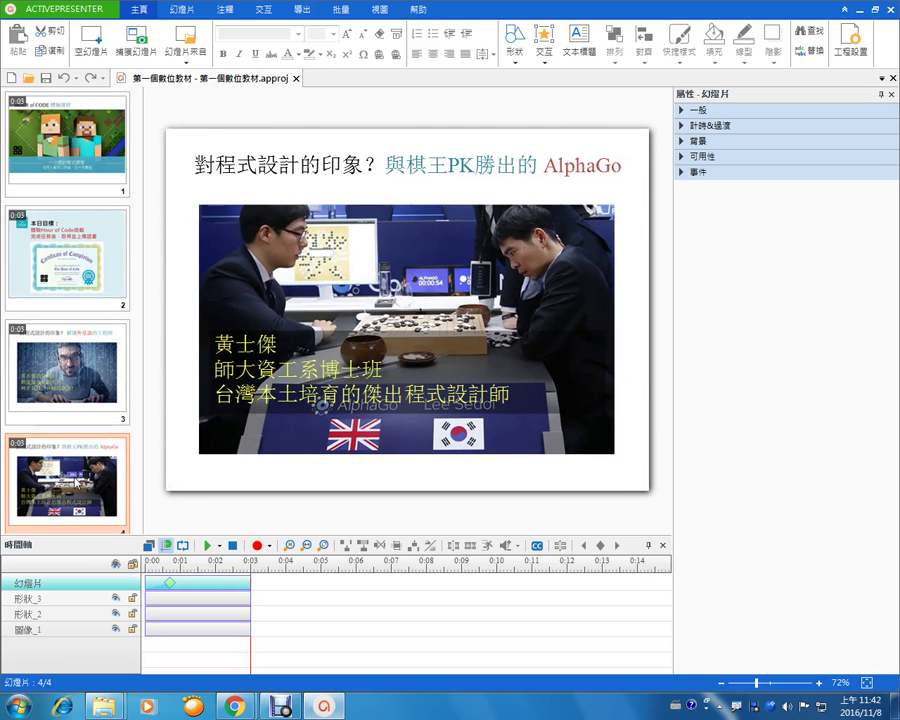
left_click(97, 154)
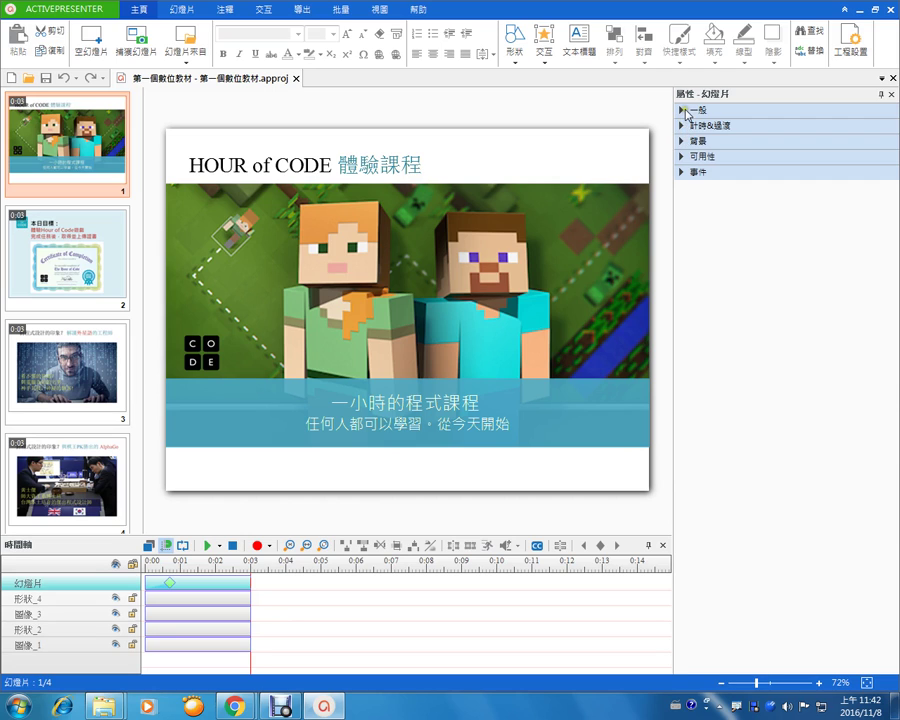
left_click(683, 111)
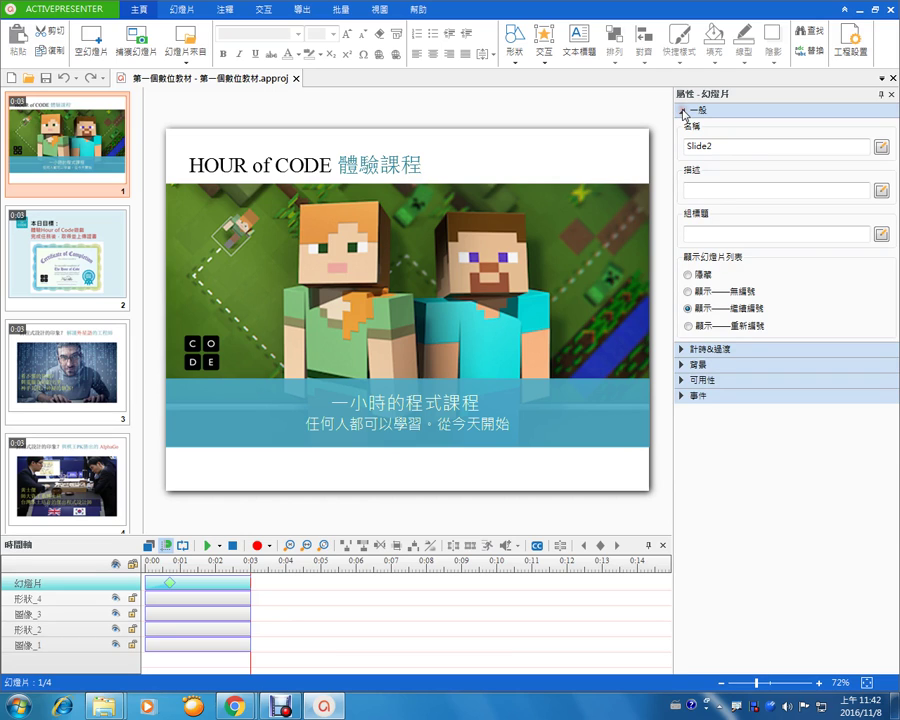
Step: Expand slide 1's 計時&過渡 section, showing 3000 ms duration and a 699 ms 淡入 transition
left_click(681, 350)
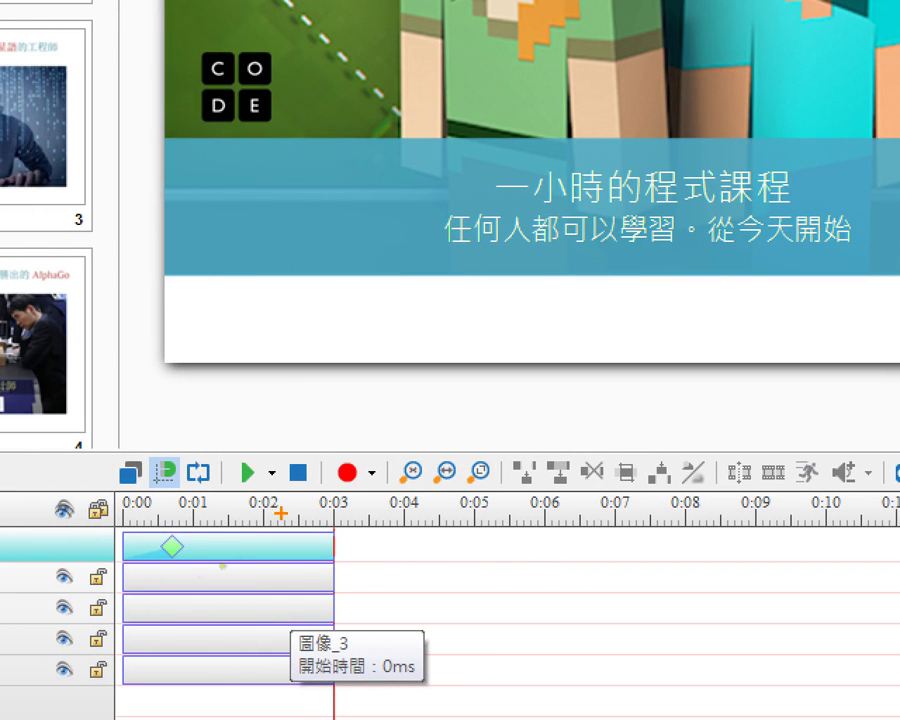
left_click_drag(316, 476, 388, 491)
mouse_move(322, 482)
left_mouse_down()
mouse_move(386, 437)
mouse_move(396, 480)
mouse_move(376, 488)
left_mouse_up()
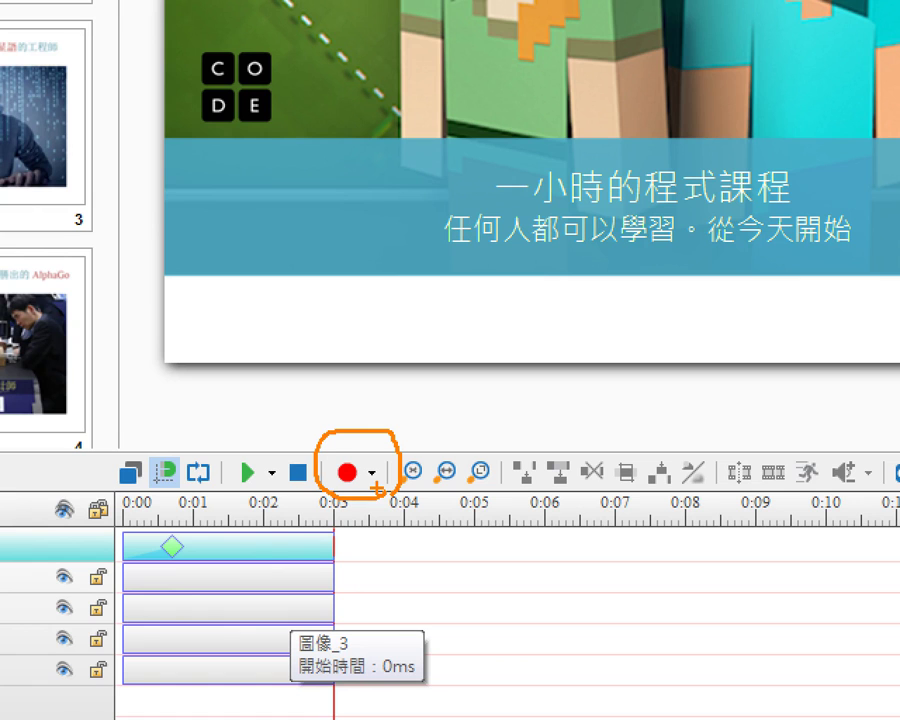
key("Escape")
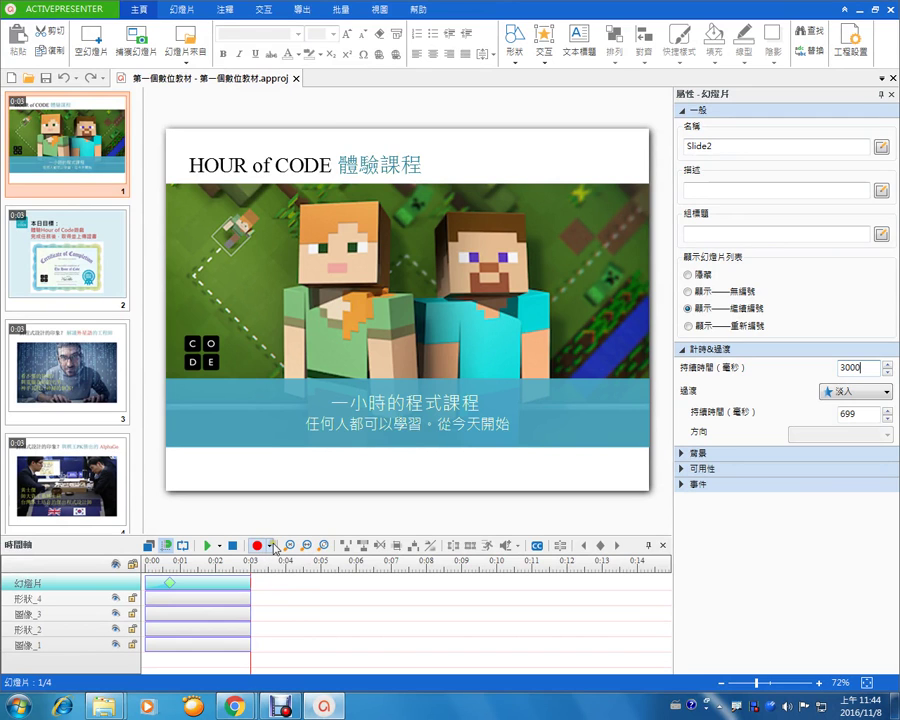
Step: Record a spoken narration, Recording_001.1, onto slide 1's timeline
left_click(270, 547)
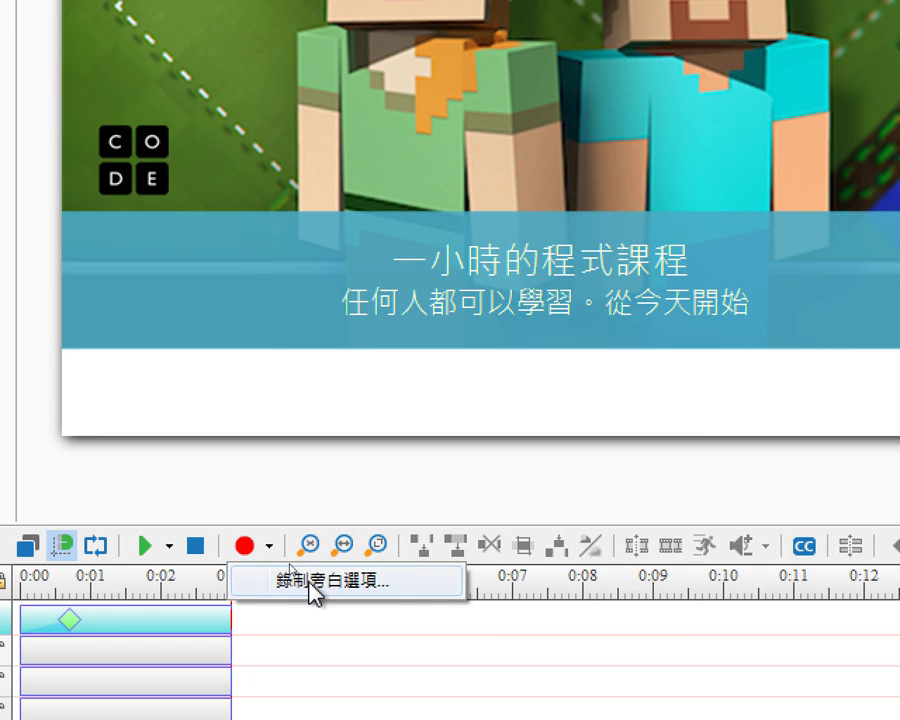
left_click(312, 590)
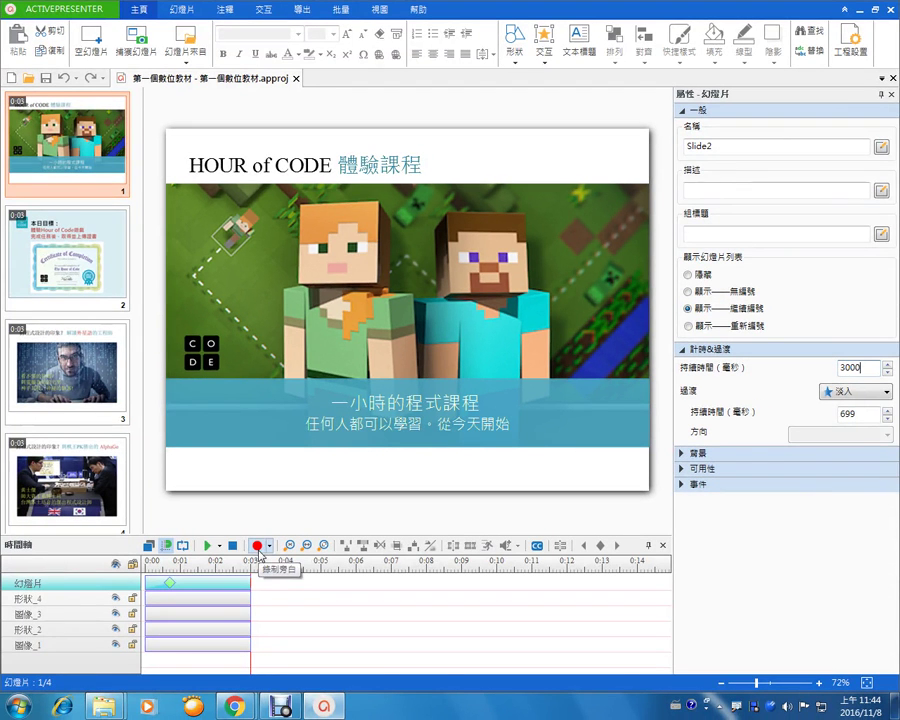
left_click(247, 550)
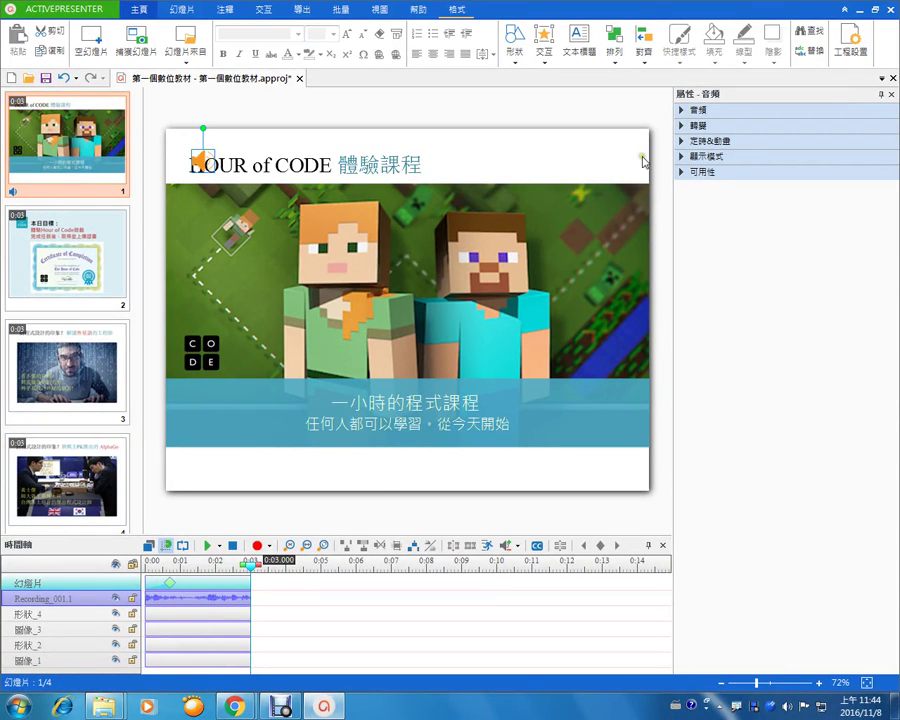
Step: Lengthen slide 1 to 20000 ms and delete the old Recording_001.1 narration clip
left_click(208, 561)
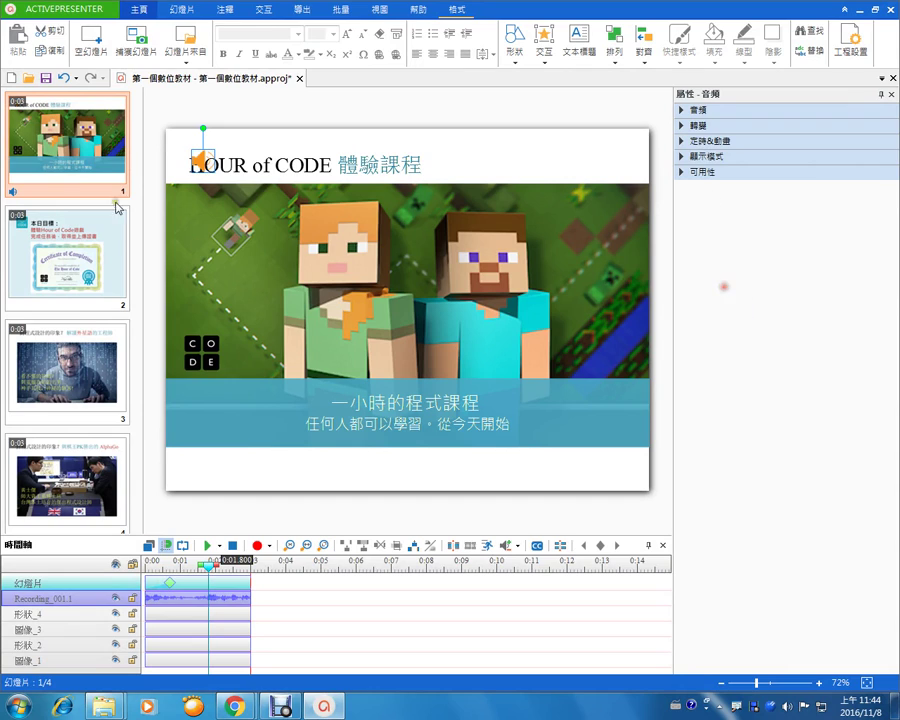
left_click(56, 156)
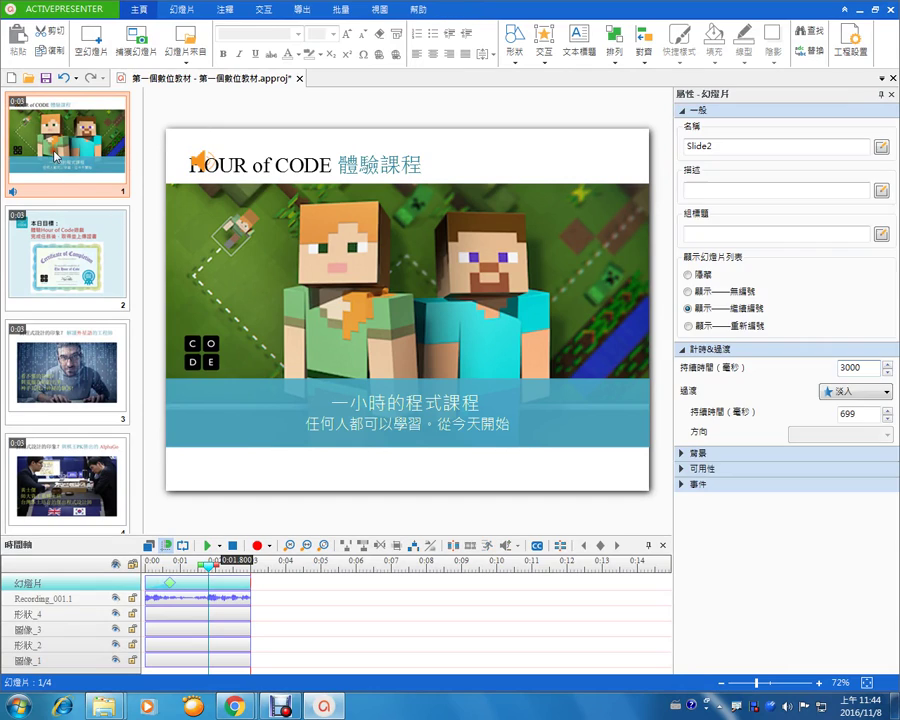
double_click(844, 367)
type("20000")
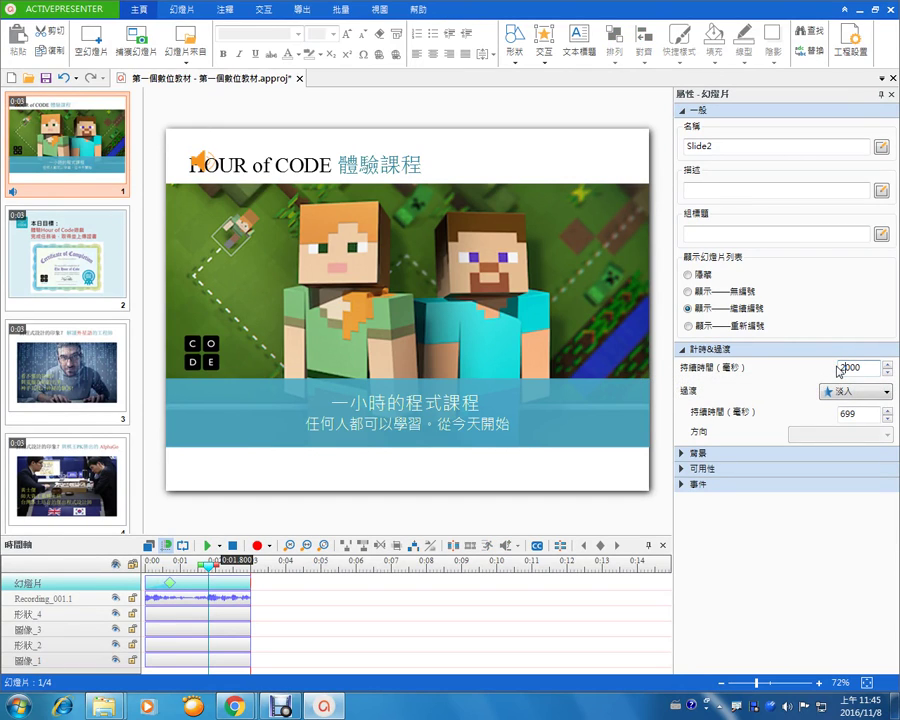
key("Return")
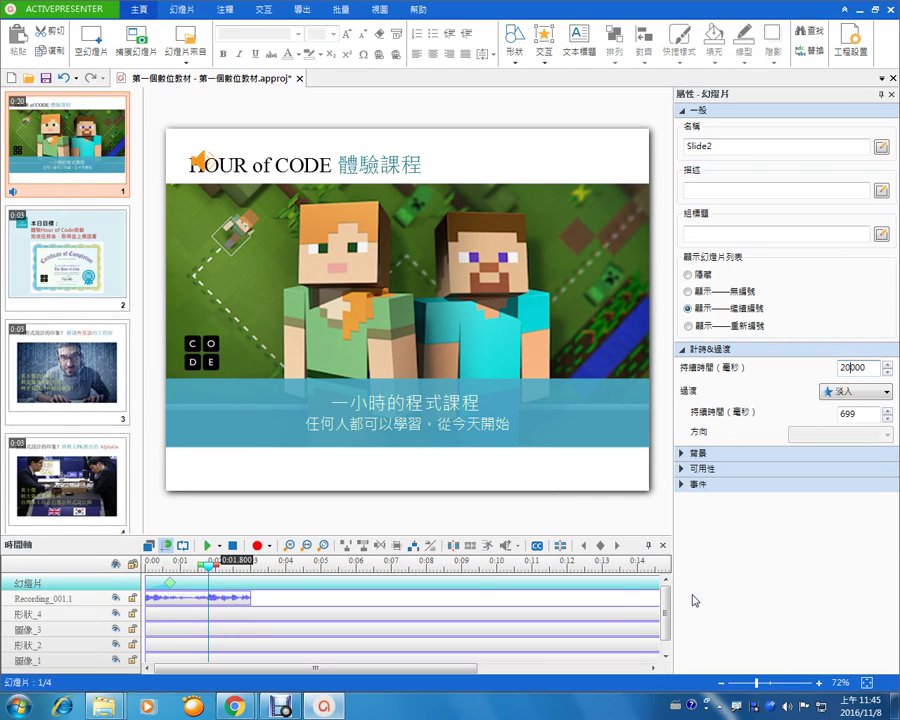
left_click(212, 601)
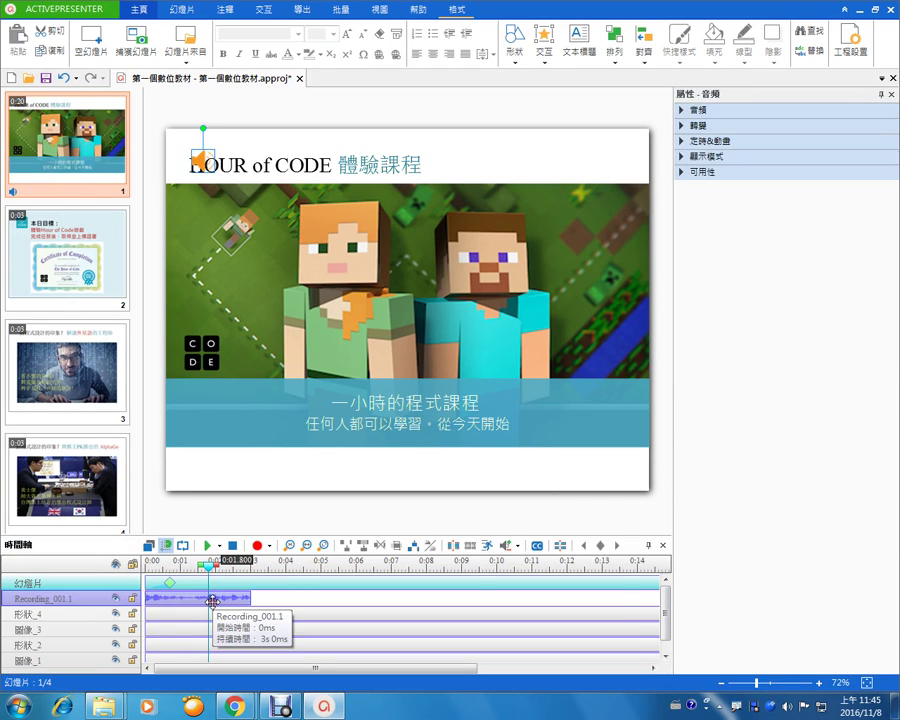
key("Delete")
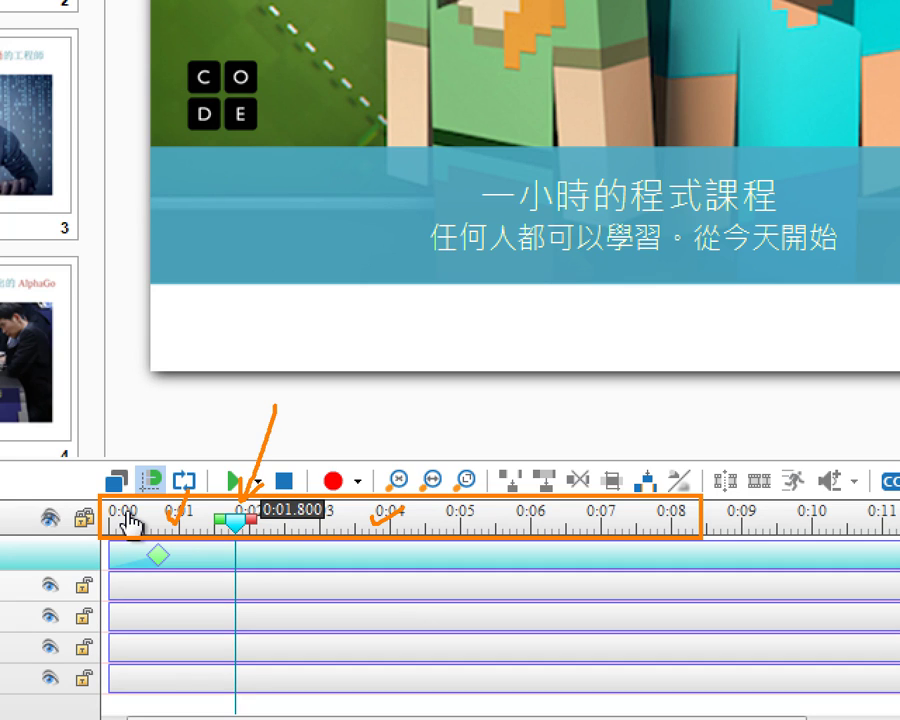
Step: From the slide start, record new narration Recording_002.1 of about 8.4 seconds
key("Escape")
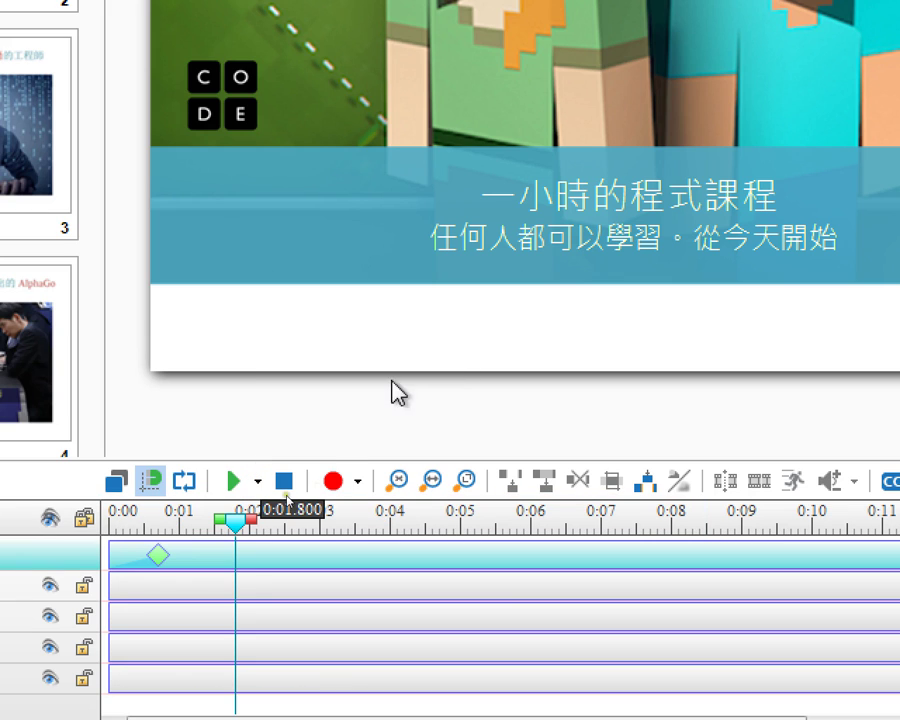
left_click_drag(236, 525, 115, 530)
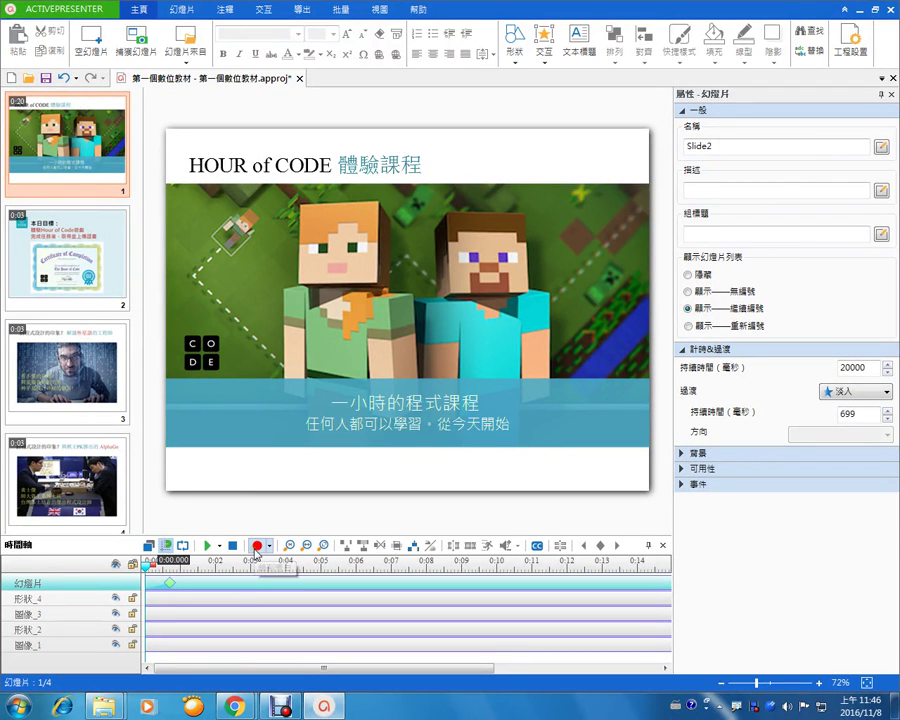
left_click(255, 548)
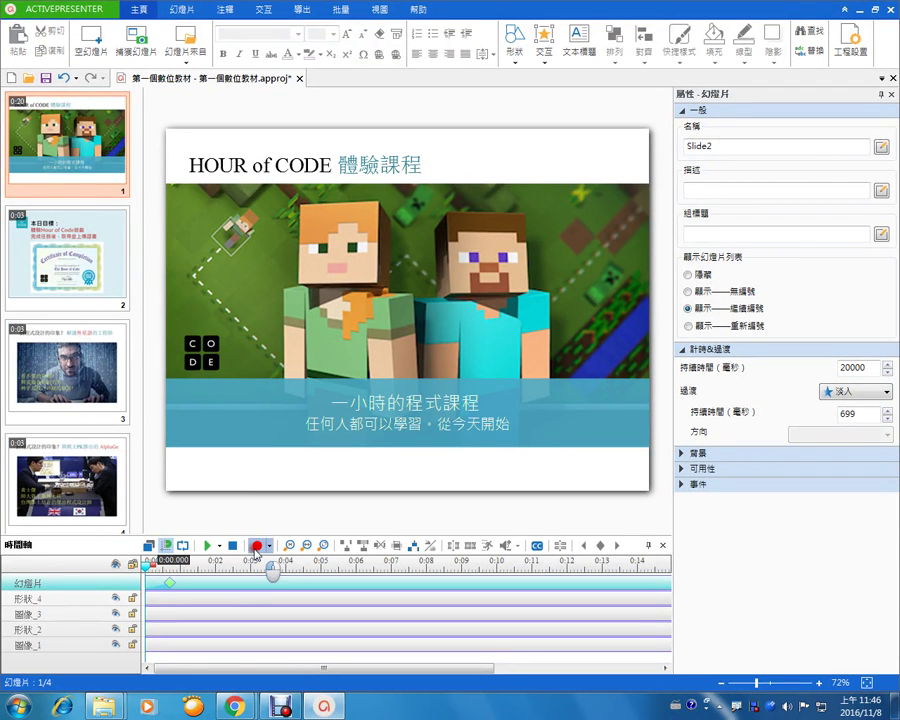
left_click(255, 549)
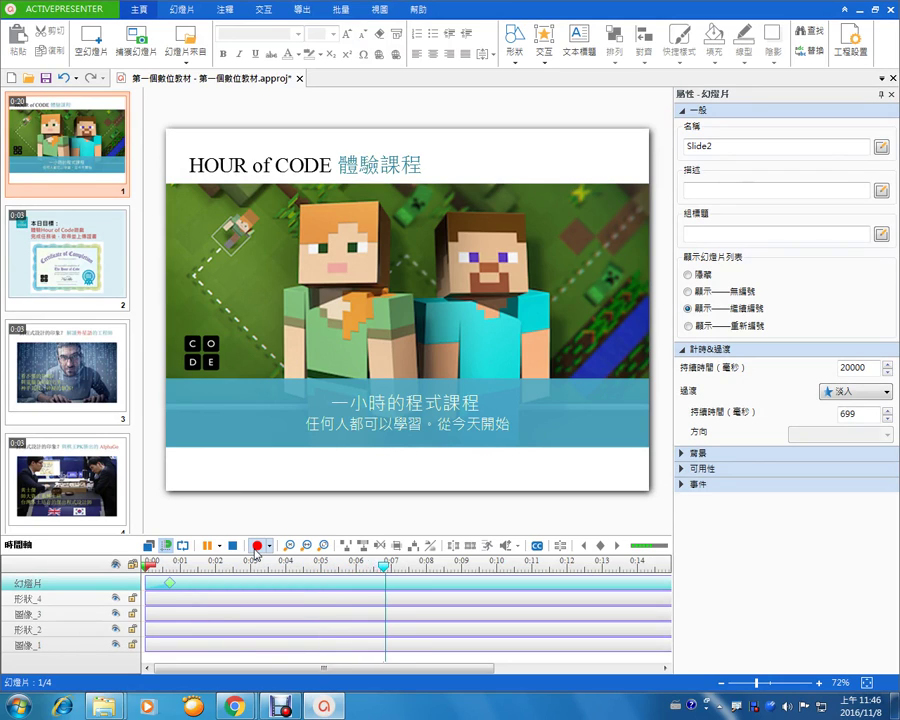
left_click(232, 545)
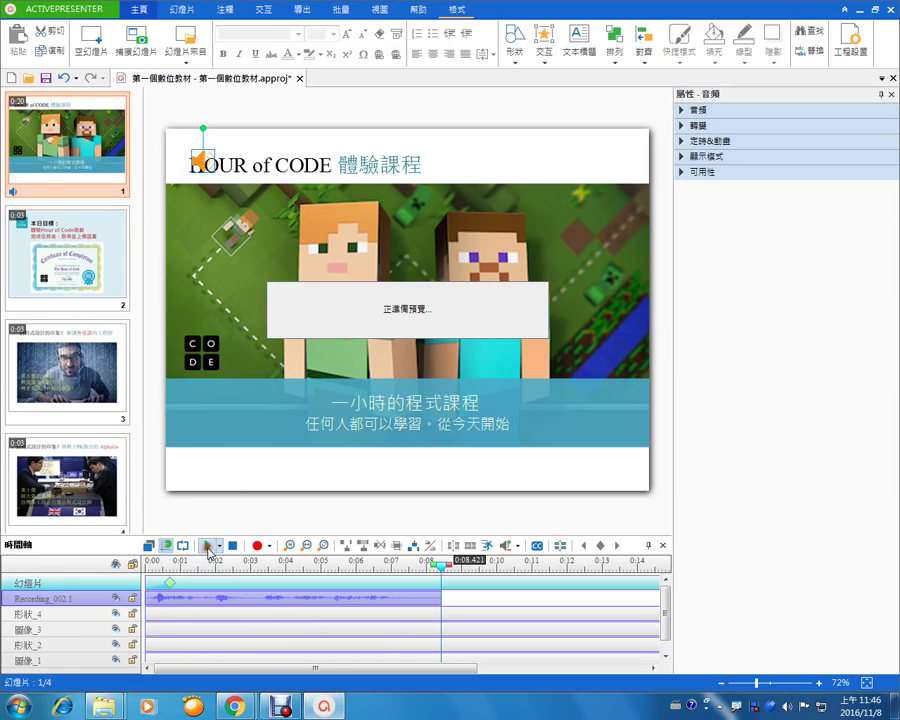
left_click(208, 547)
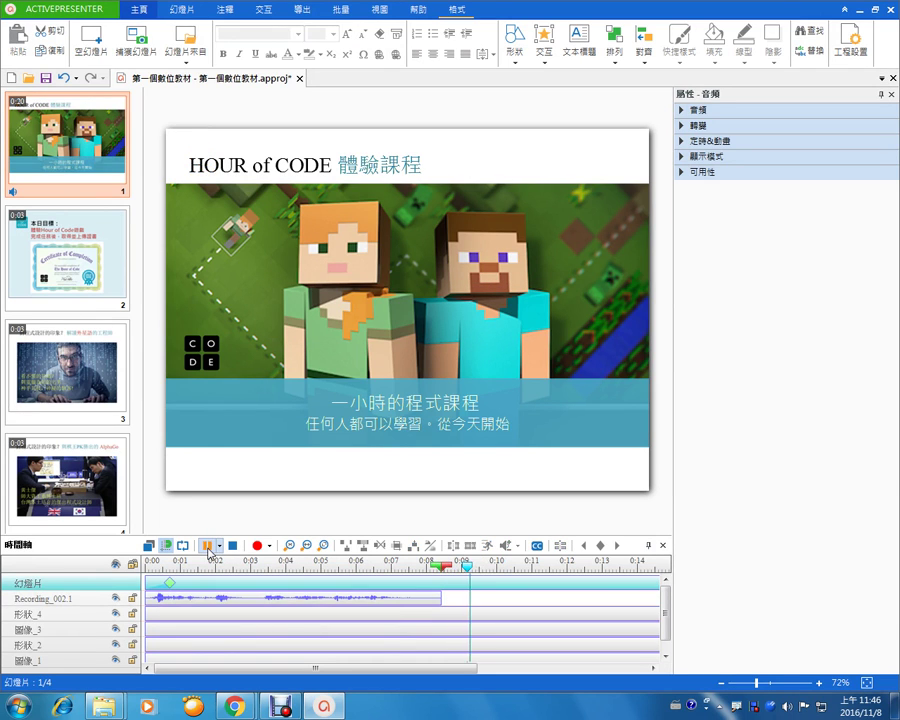
left_click(234, 547)
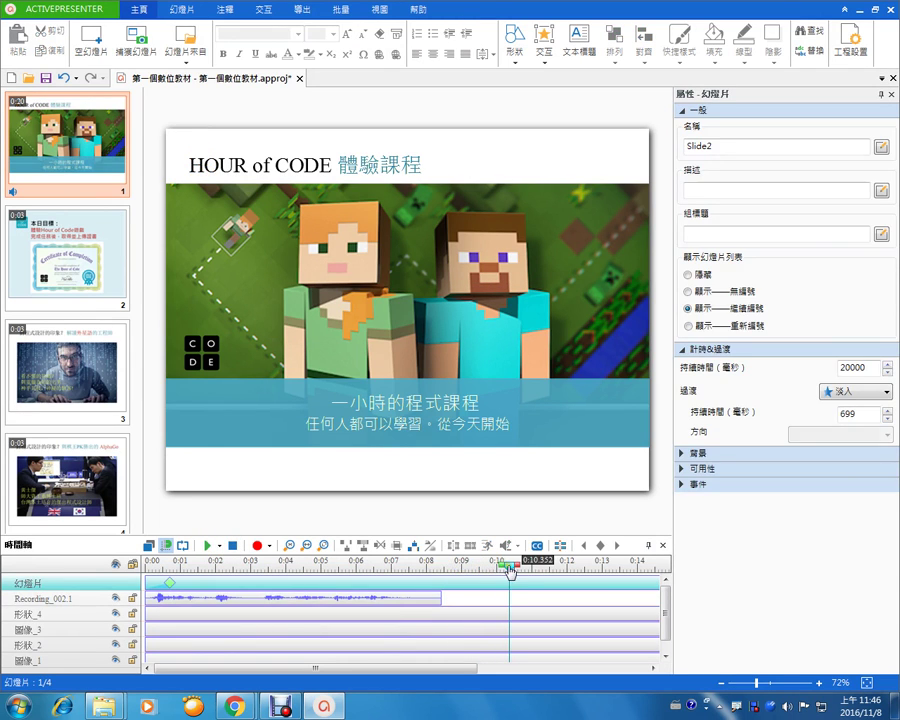
left_click(208, 547)
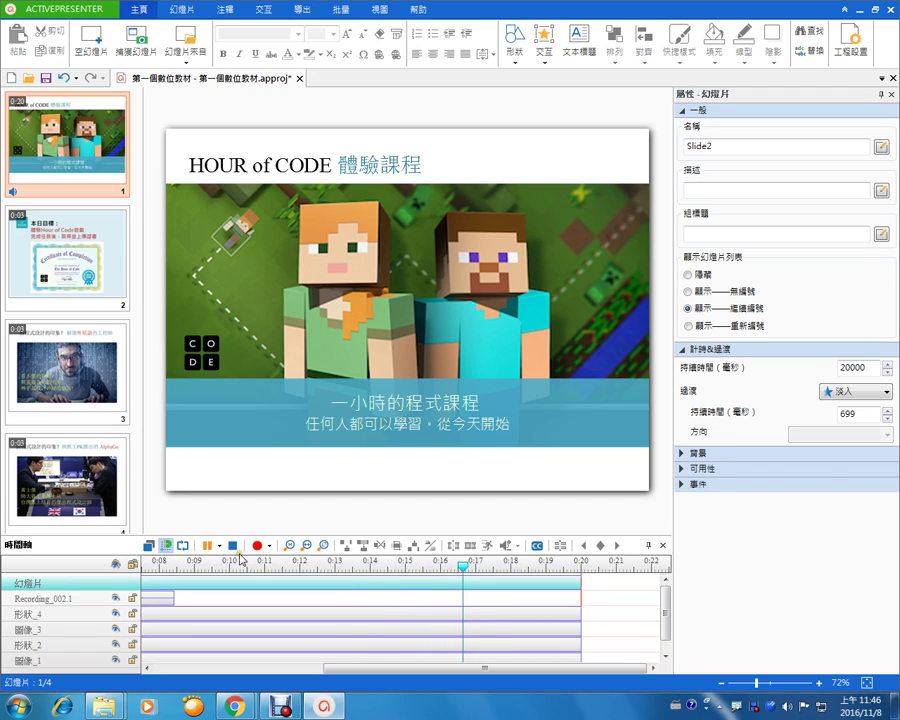
left_click(233, 546)
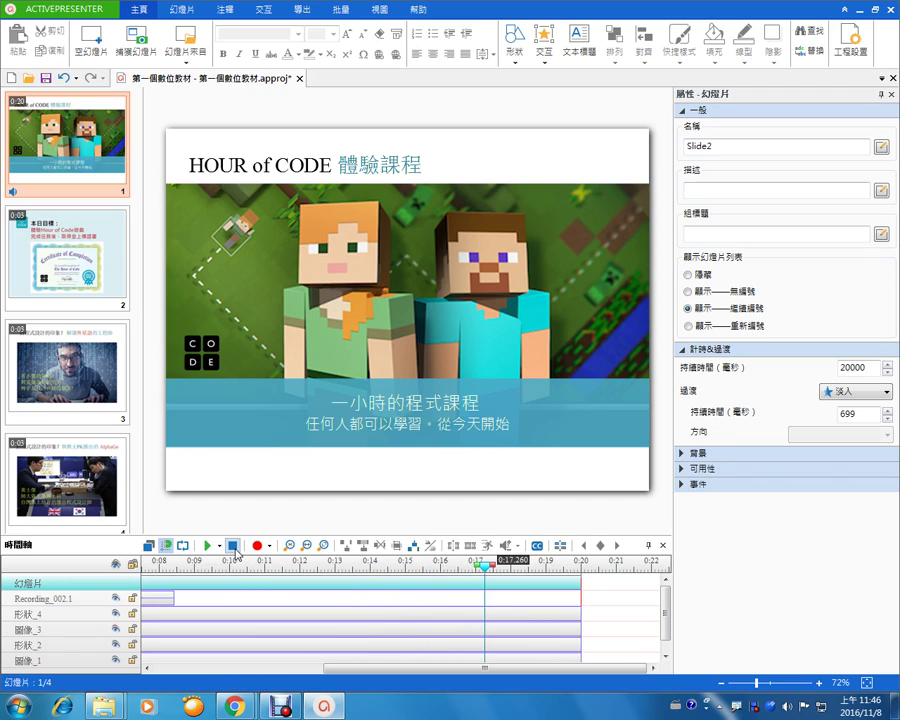
left_click_drag(366, 668, 203, 671)
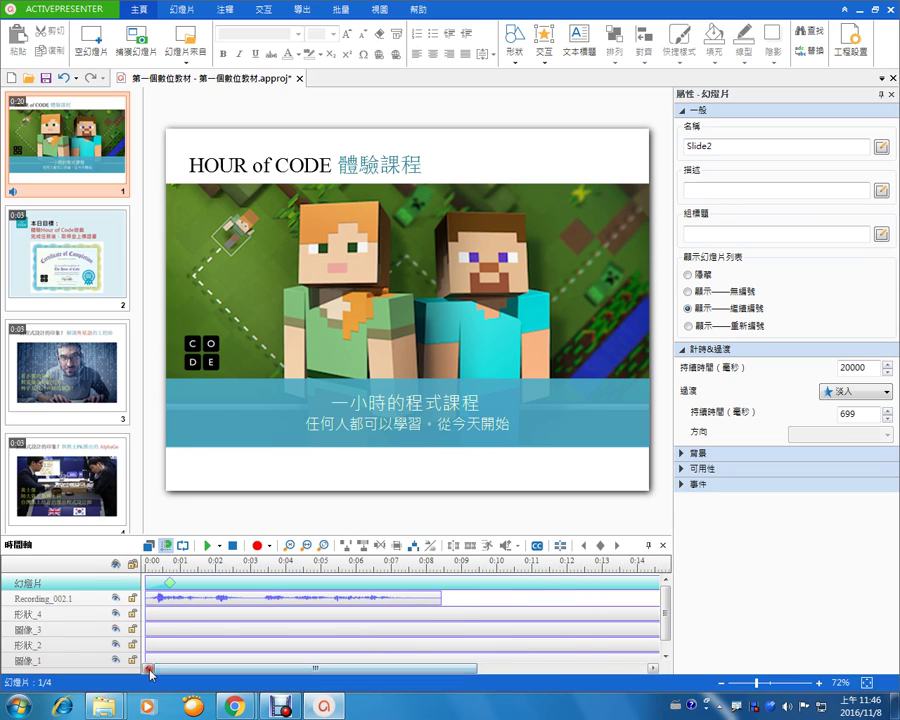
left_click(252, 562)
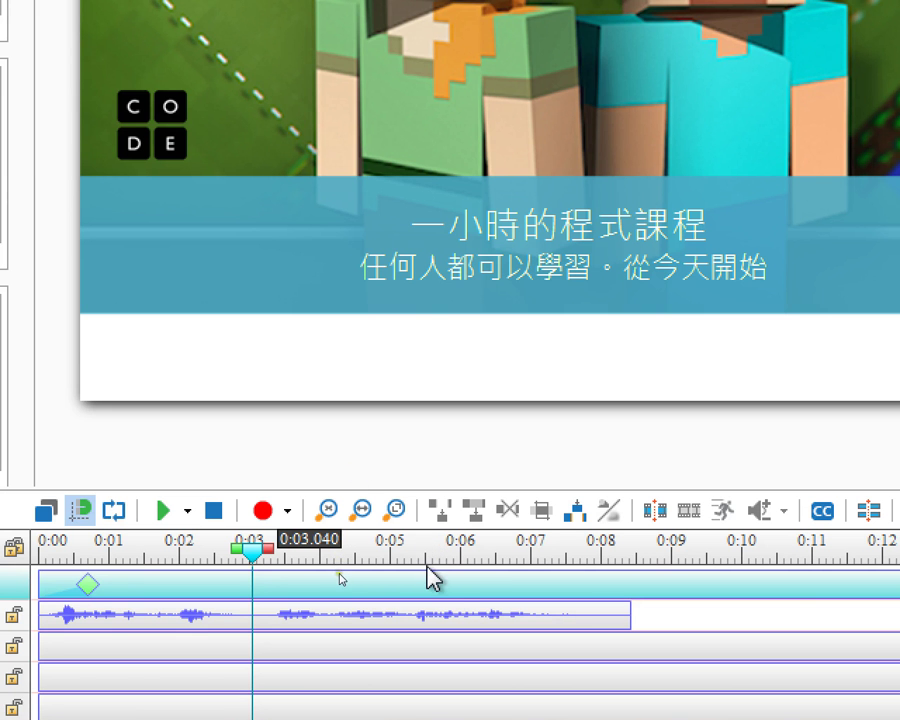
Step: Mark the narration range from about 0:07.18 to 0:08.421 and delete it
left_click(560, 550)
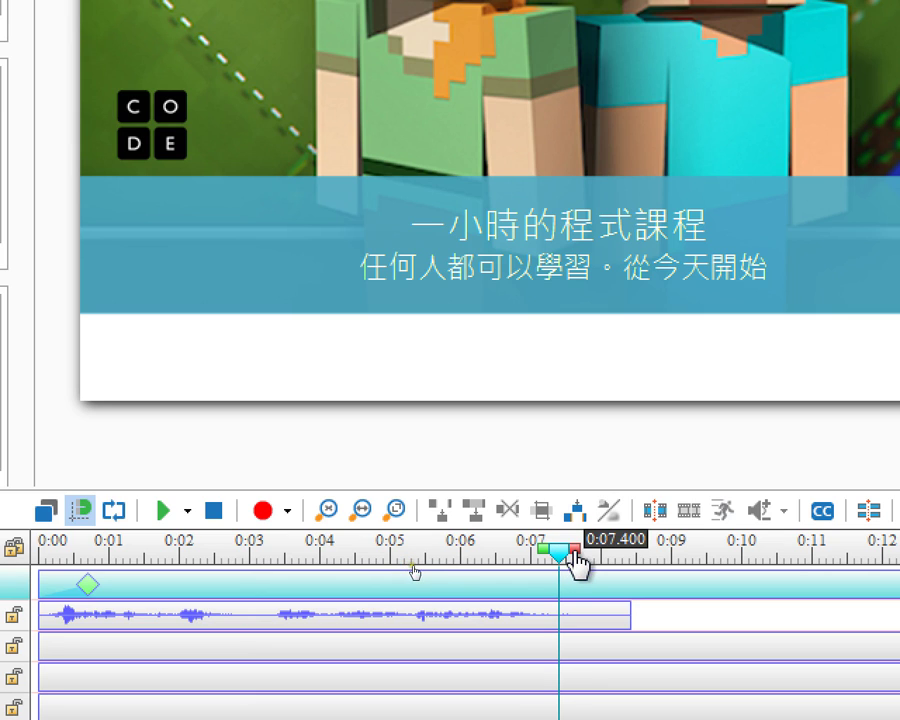
left_click_drag(577, 557, 643, 557)
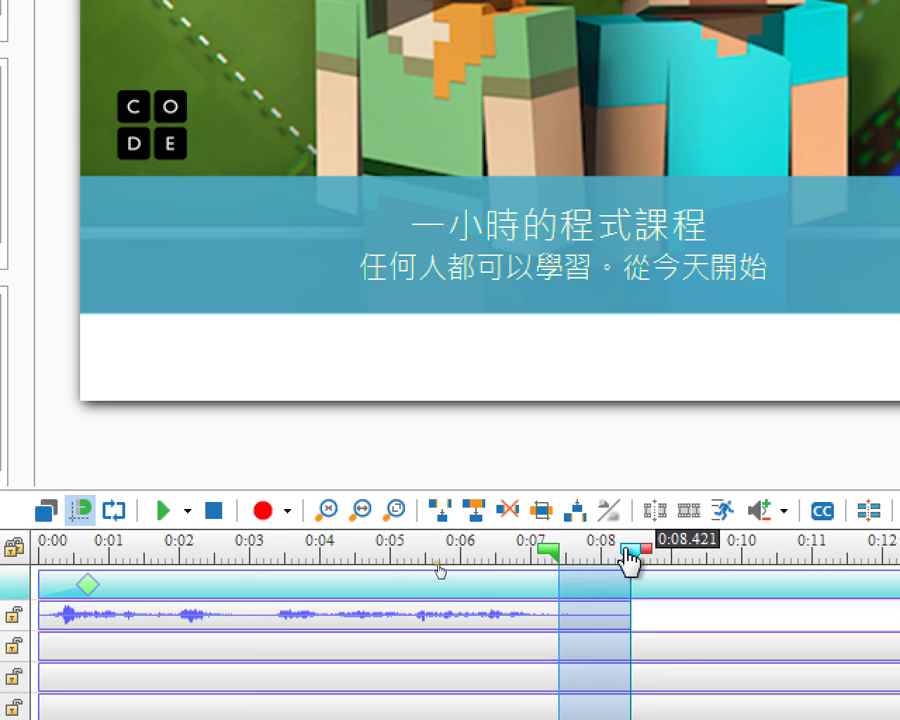
left_click_drag(600, 550, 596, 552)
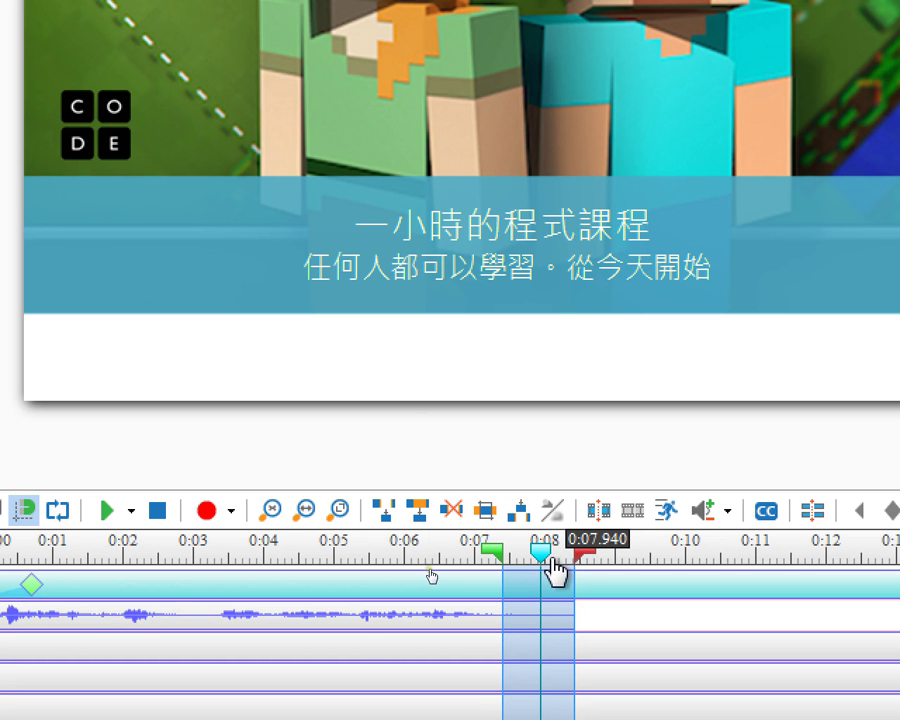
mouse_move(492, 550)
left_mouse_down()
mouse_move(479, 553)
mouse_move(489, 556)
left_mouse_up()
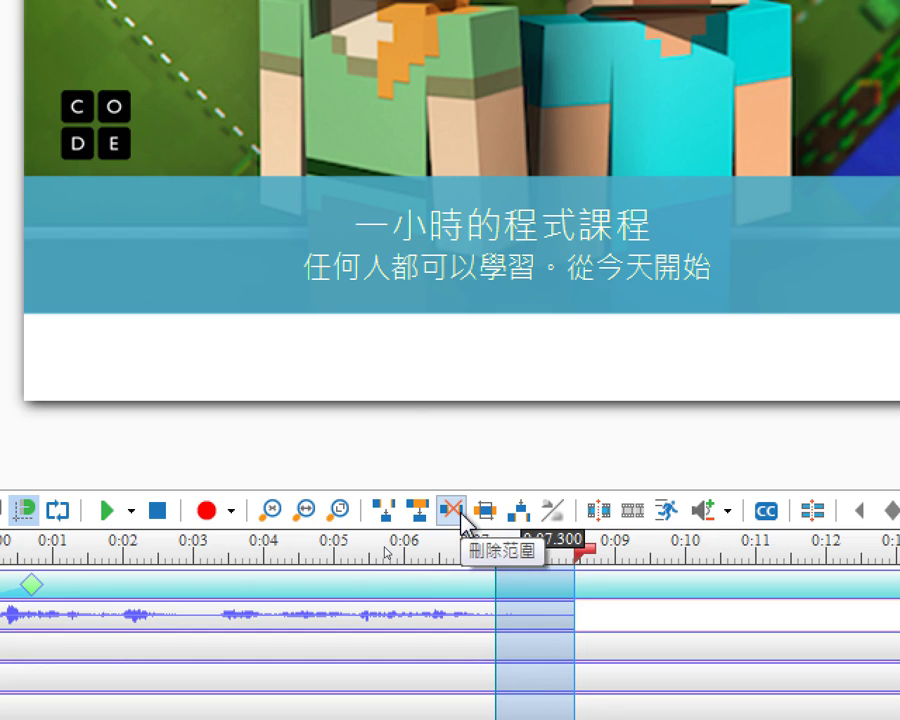
left_click(459, 517)
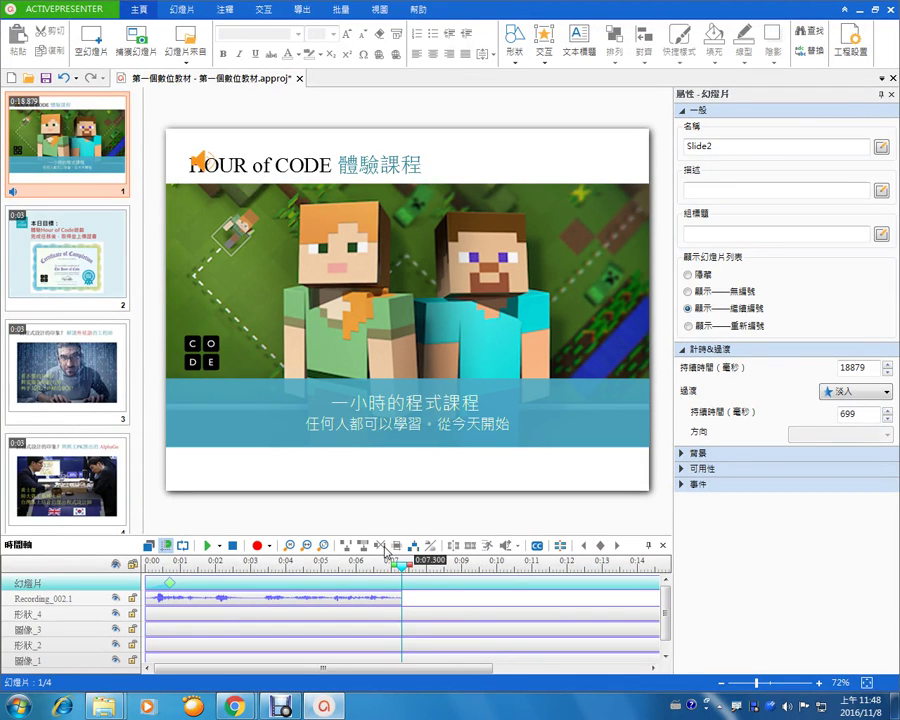
Step: Change slide 1's Duration from 18879 ms to 7000 ms
left_click_drag(396, 575, 401, 575)
double_click(866, 368)
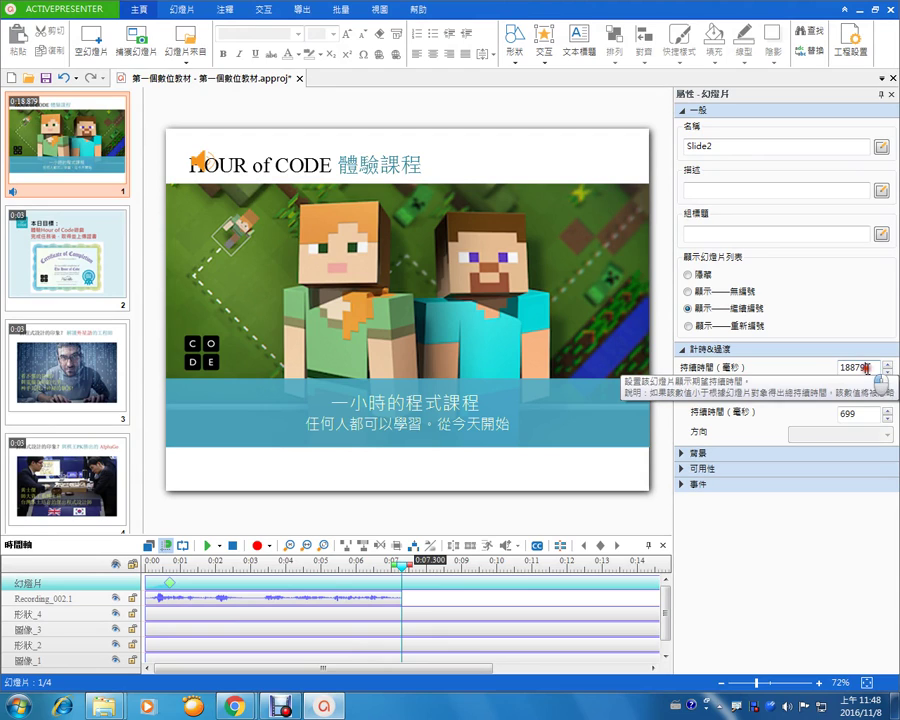
left_click(790, 361)
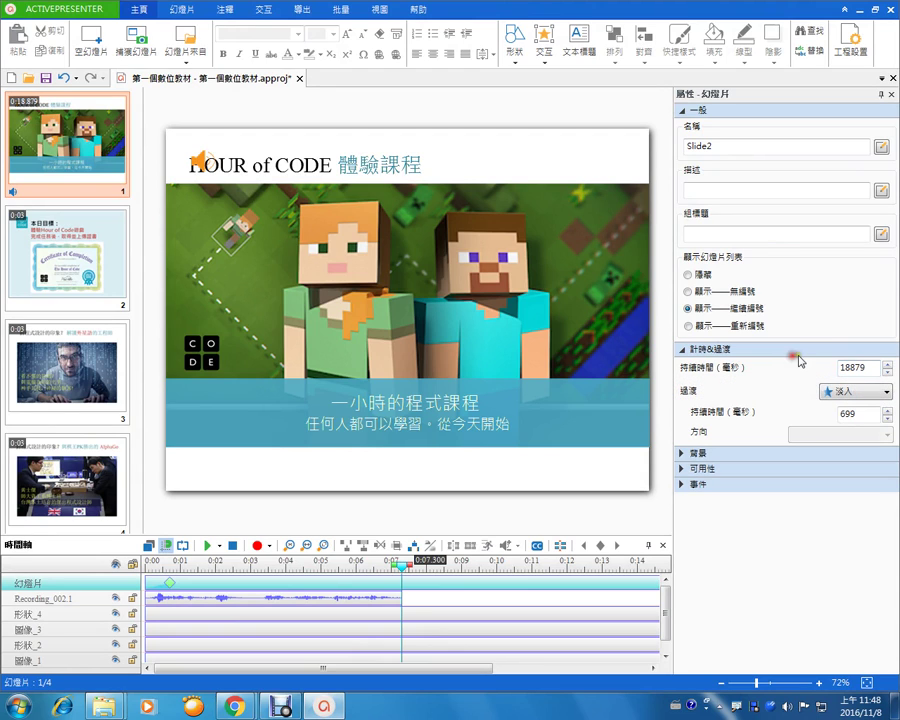
double_click(868, 367)
type("7000")
key("Return")
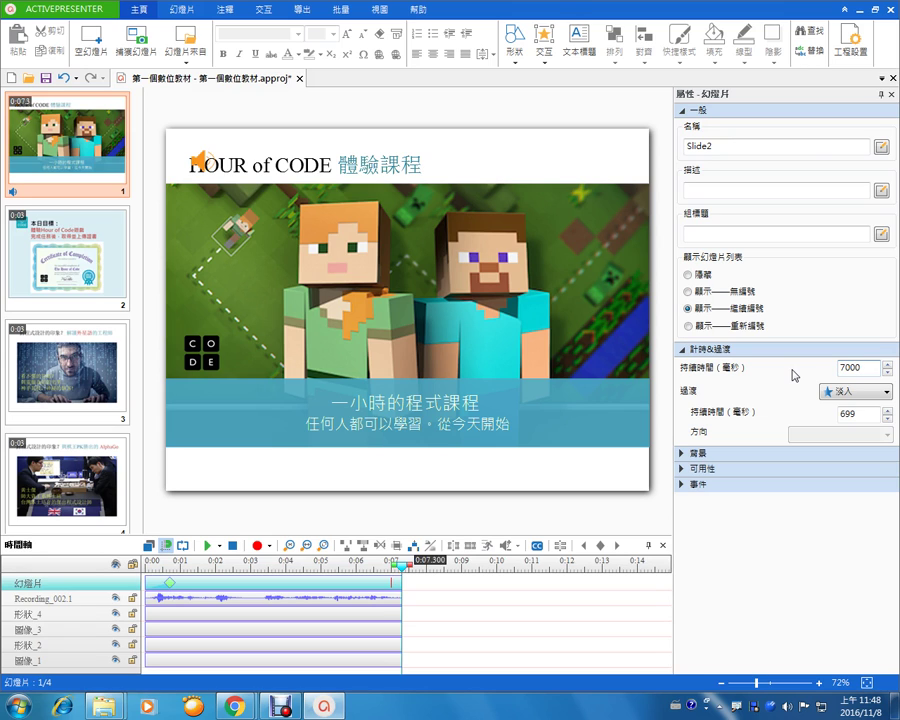
Step: Open slide 2, the 本日目標 certificate slide, and drag several items in the workspace
left_click(109, 279)
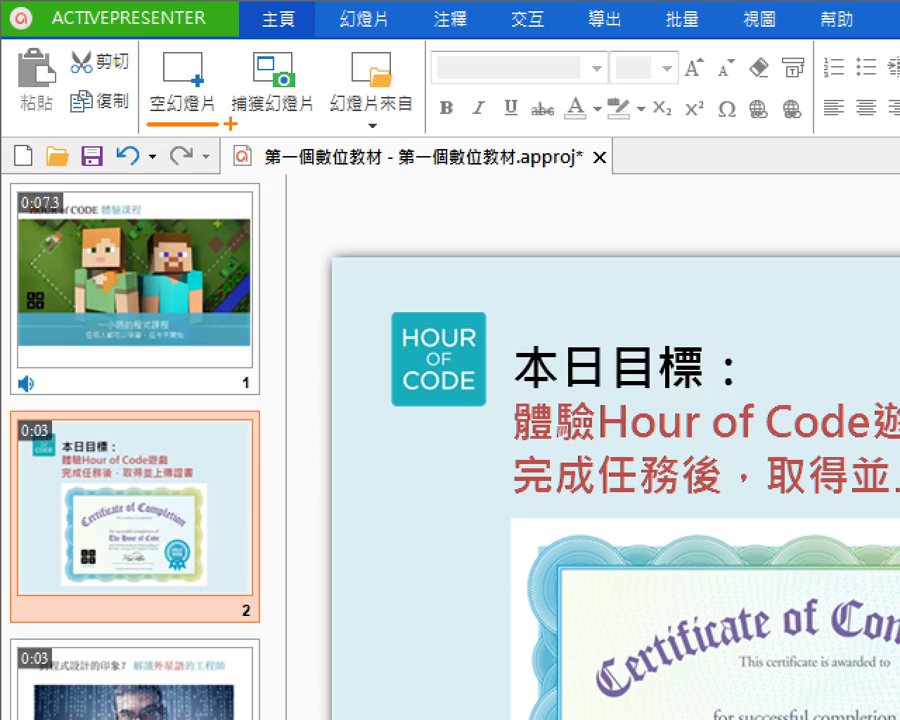
left_click_drag(230, 124, 437, 124)
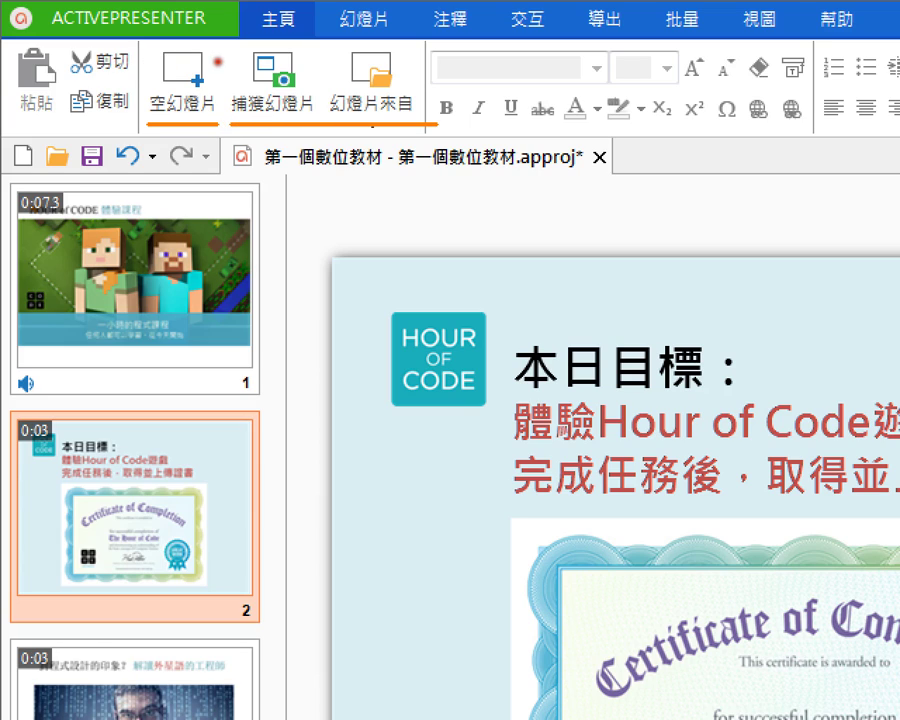
left_click_drag(130, 258, 197, 234)
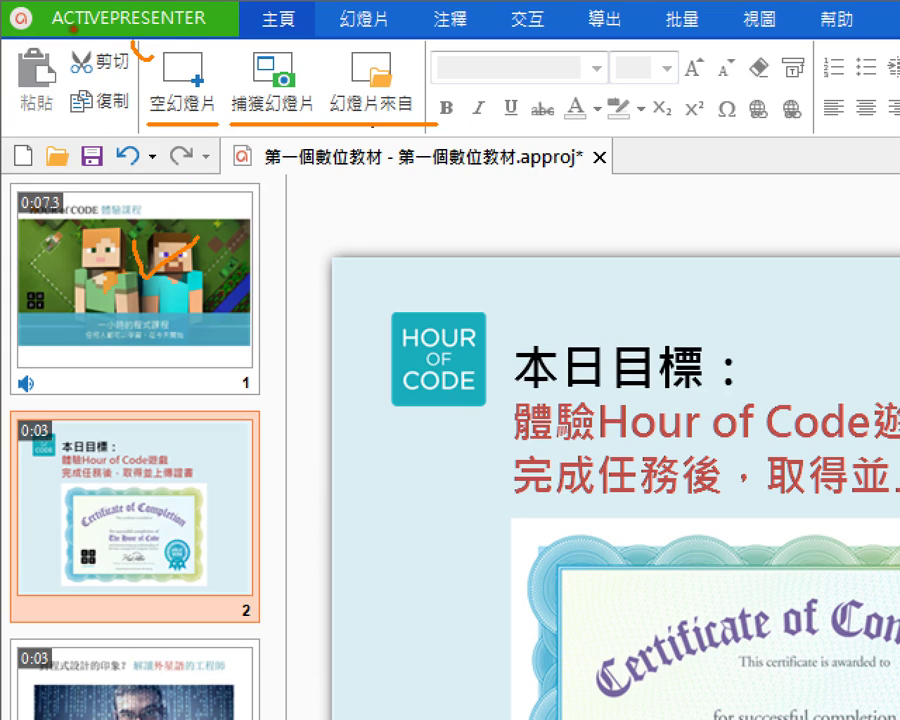
left_click_drag(134, 44, 205, 6)
mouse_move(228, 128)
left_mouse_down()
mouse_move(330, 50)
mouse_move(215, 165)
left_mouse_up()
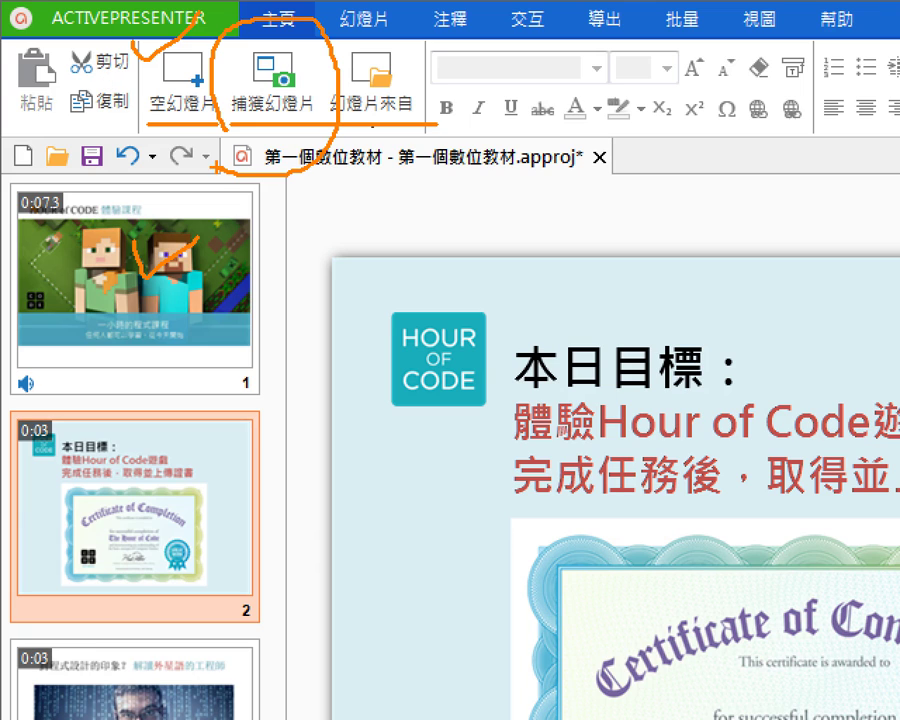
Step: Return to slide 1 'HOUR of CODE 體驗課程' with its 7000 ms narrated duration
key("Escape")
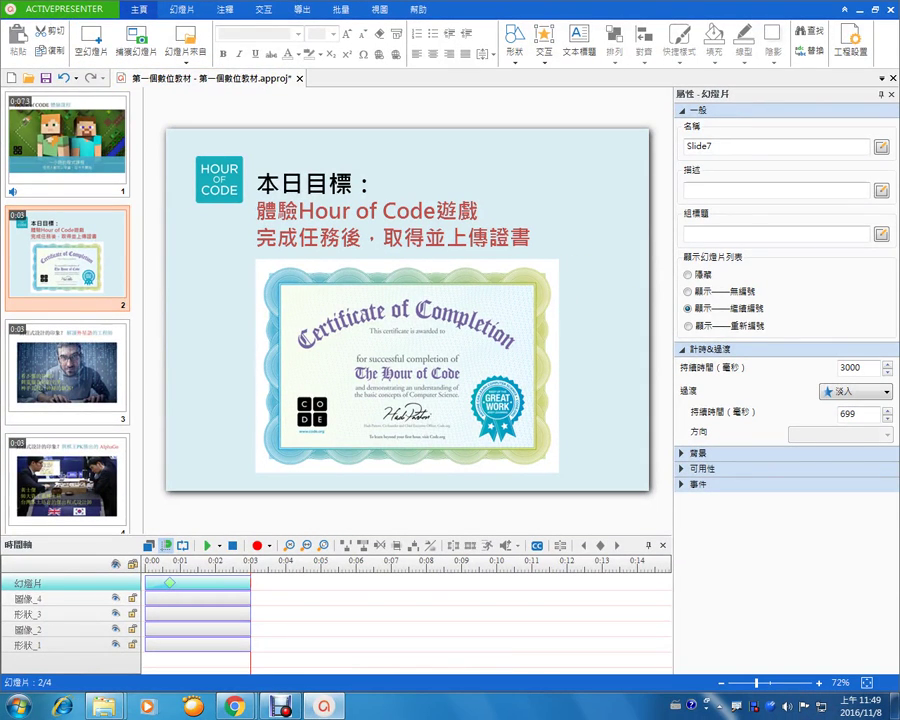
left_click(36, 99)
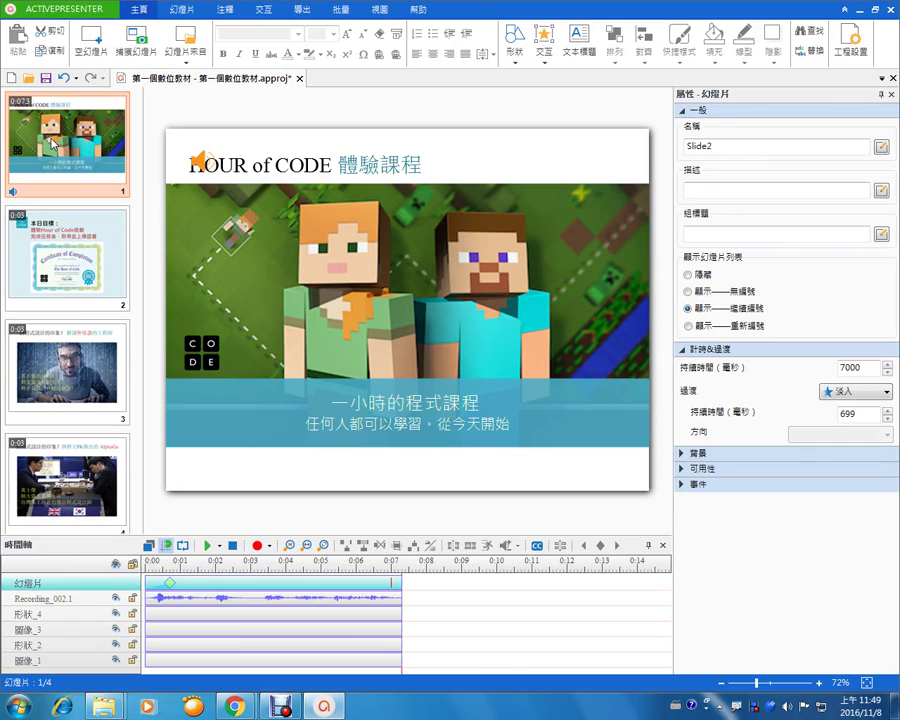